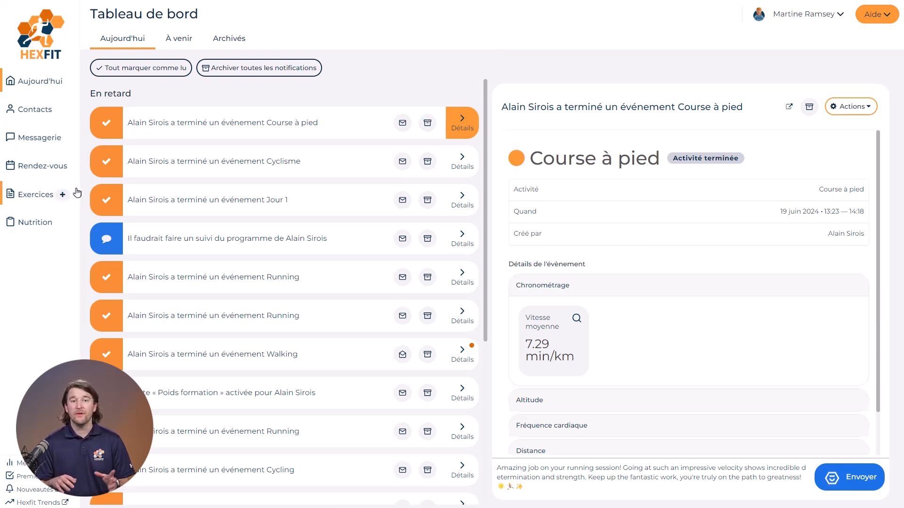
Start a new program and title it "Programme 1".
left_click(63, 196)
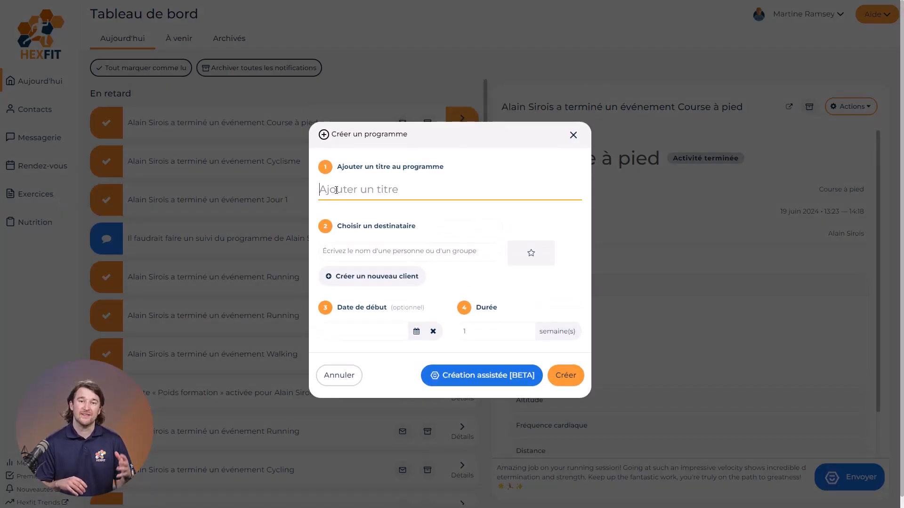
type("Programme 1")
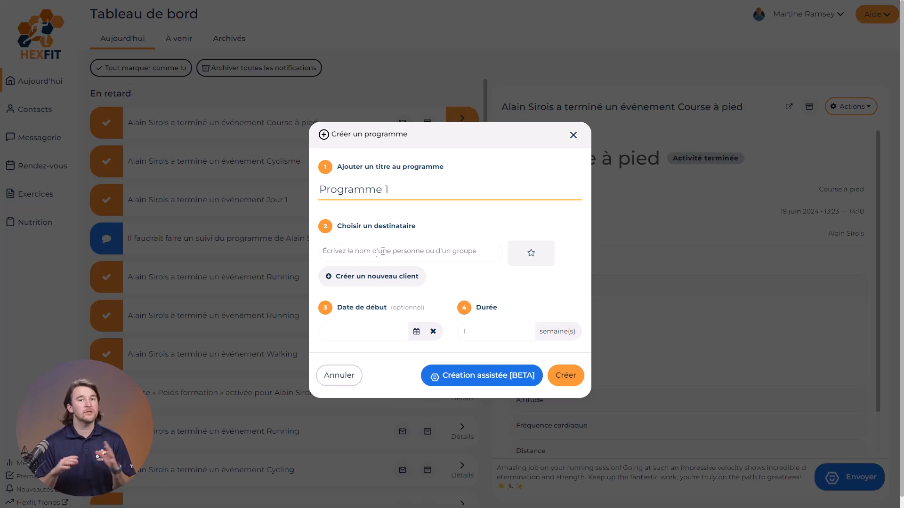
Choose the existing client as the program's recipient, skipping new-client creation, and create the program.
left_click(345, 279)
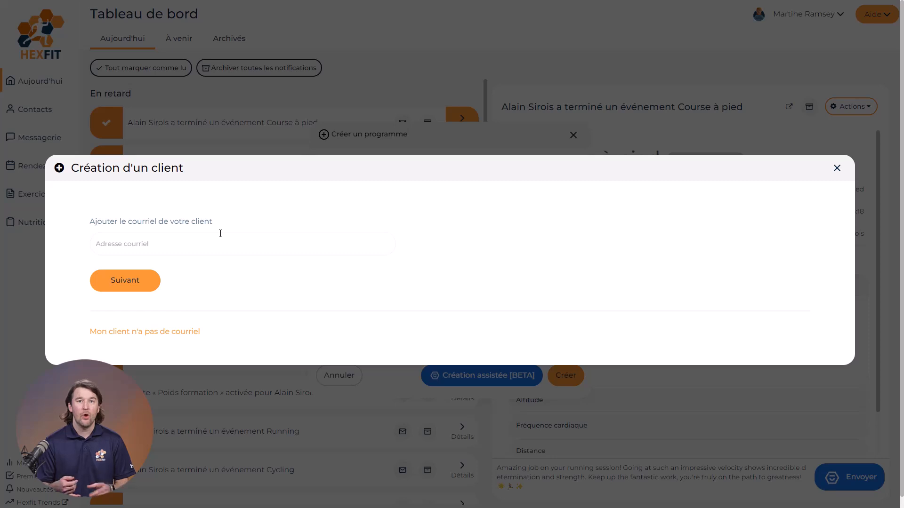
key("Escape")
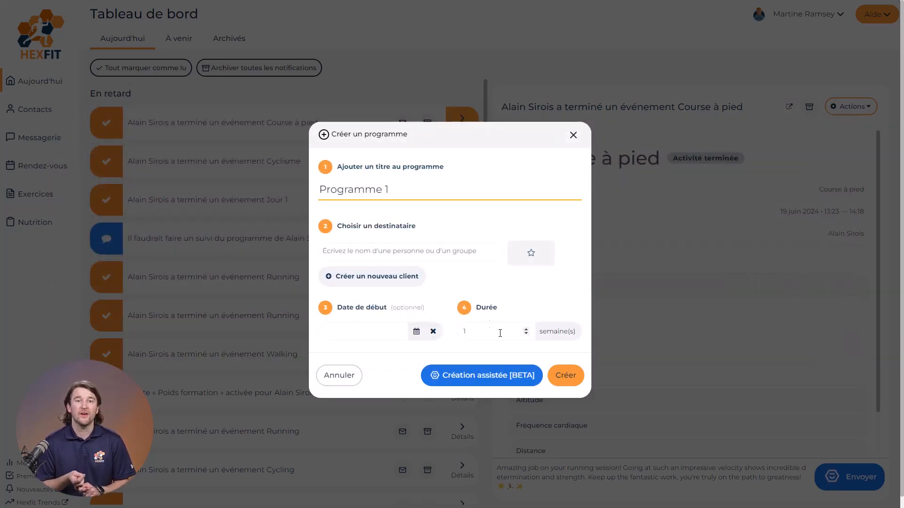
left_click(427, 256)
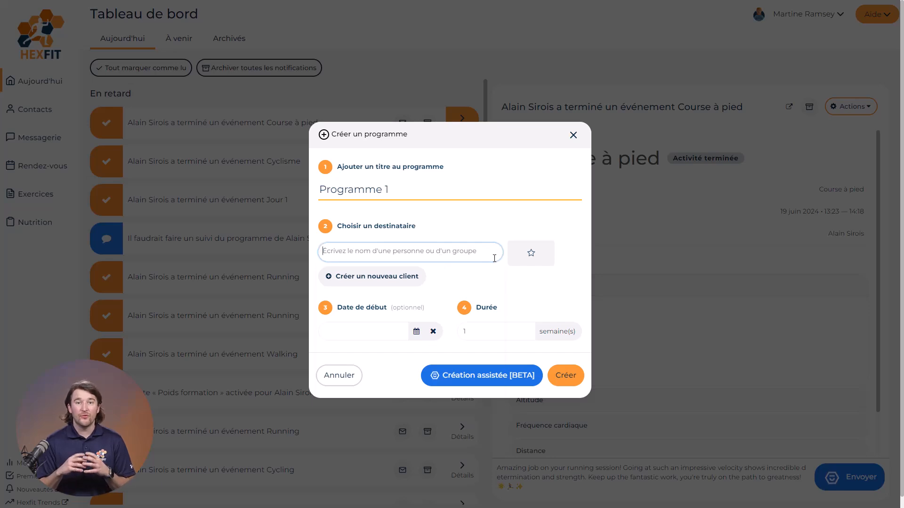
left_click(551, 245)
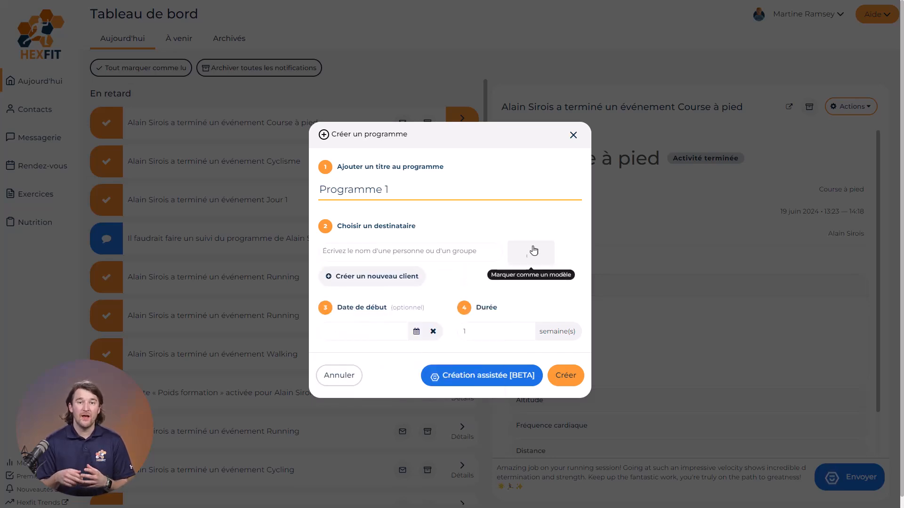
left_click(454, 259)
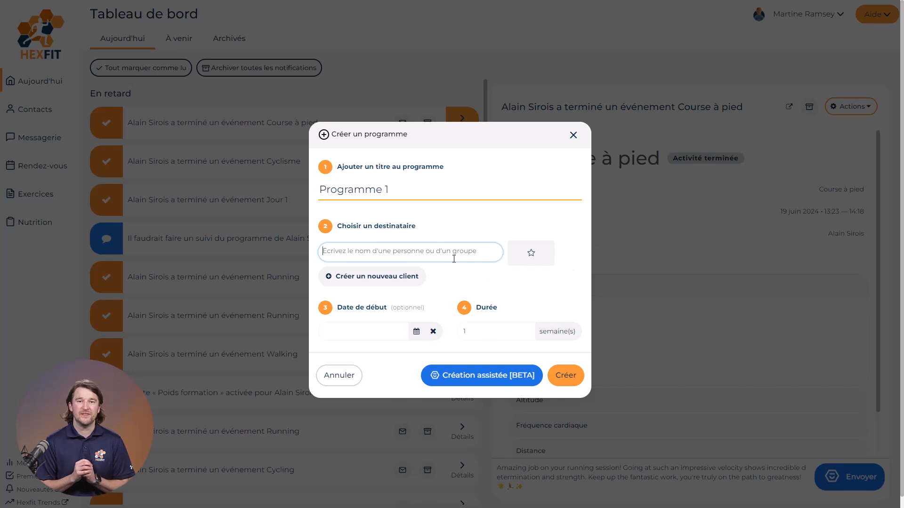
left_click(360, 276)
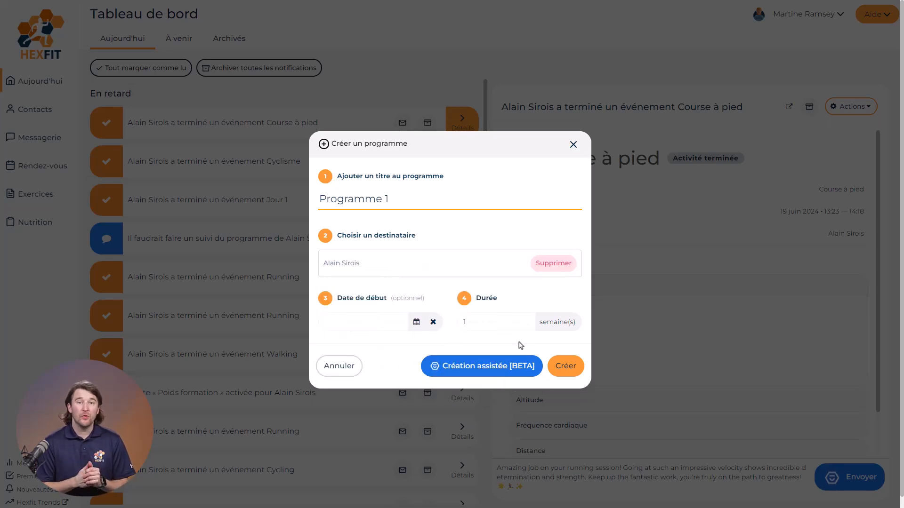
left_click(566, 375)
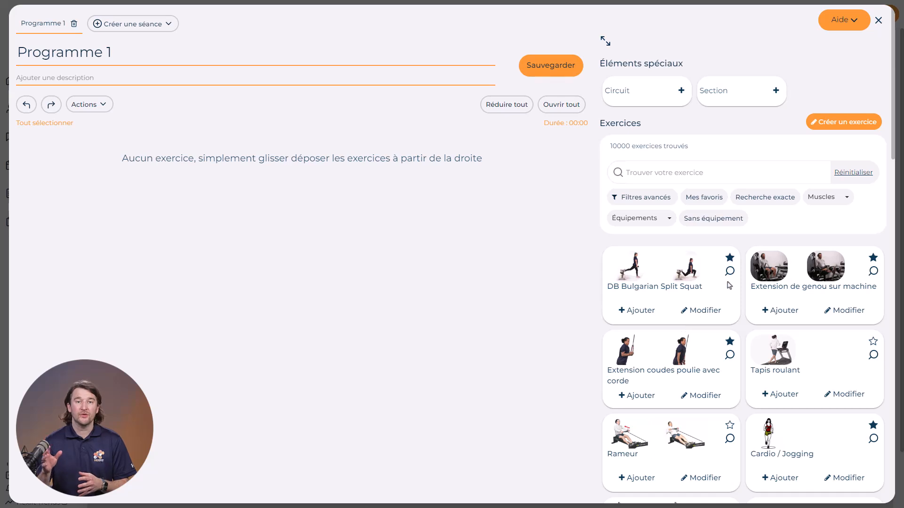
Browse the exercise library and open the advanced filters and category list.
scroll(729, 285, "down", 3)
scroll(729, 286, "down", 1)
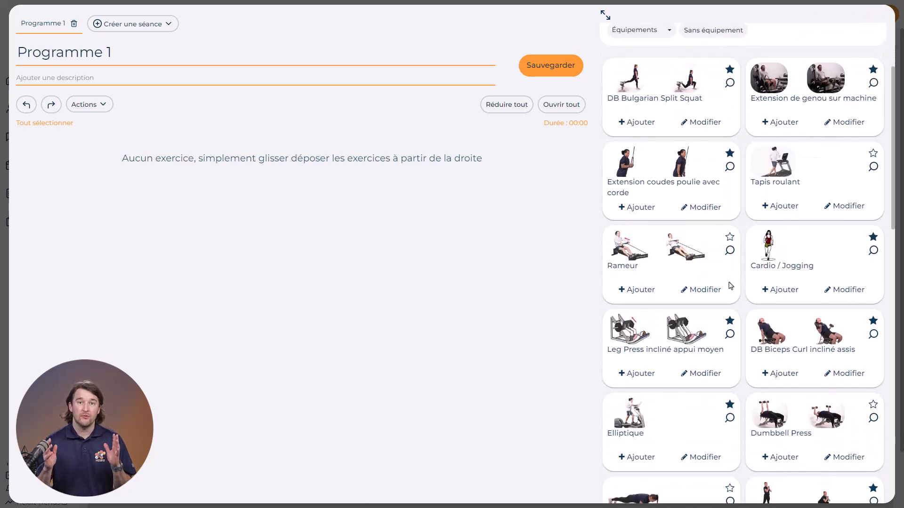
scroll(766, 270, "up", 4)
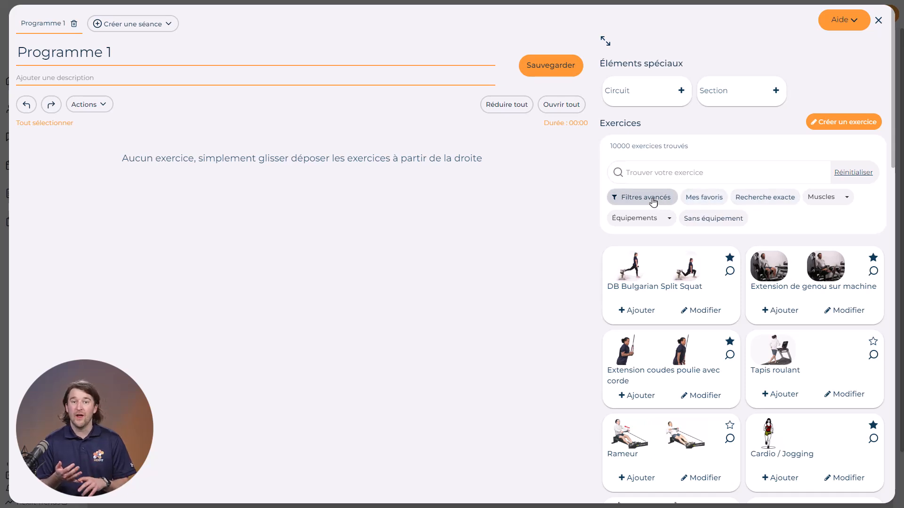
left_click(661, 202)
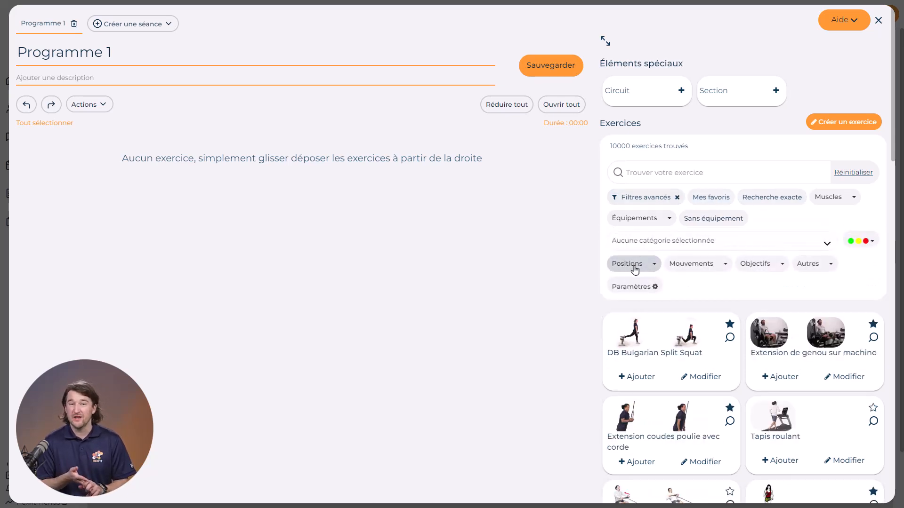
left_click(668, 242)
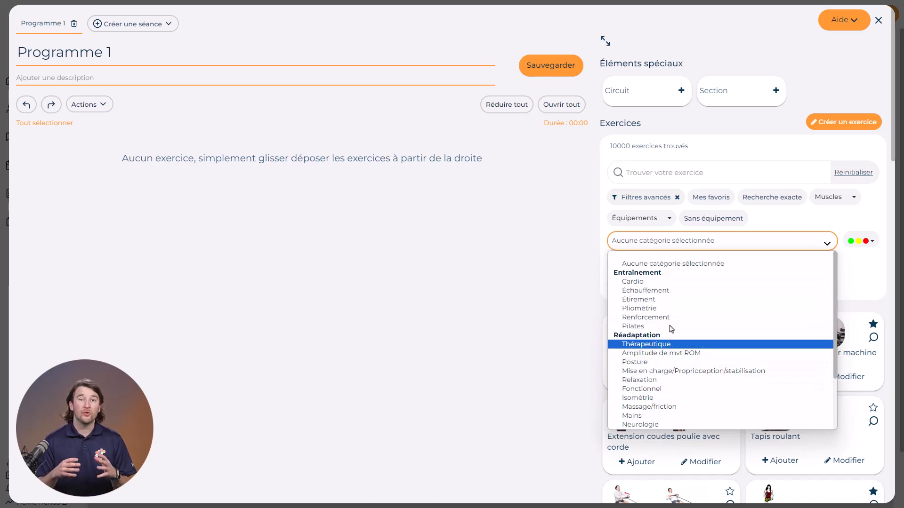
left_click(766, 220)
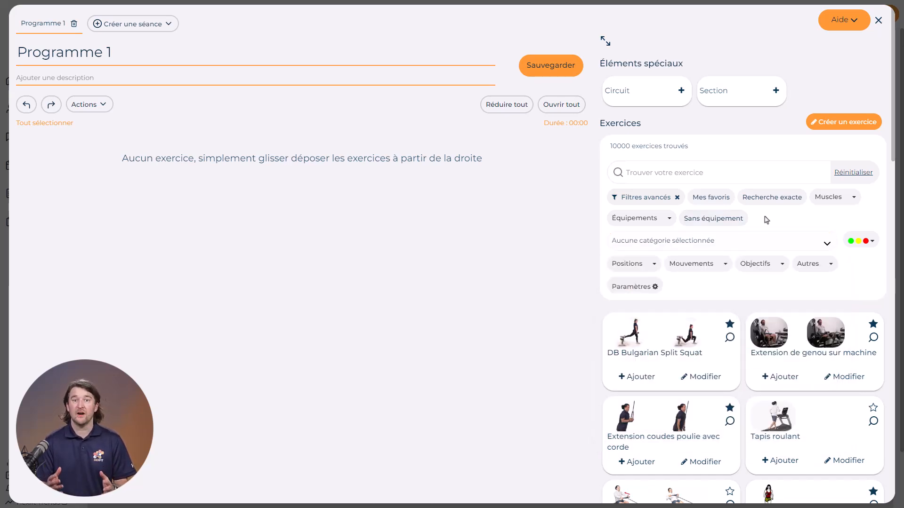
Inspect the DB Bulgarian Split Squat edit form and the new-exercise form's video tab without saving.
left_click(691, 379)
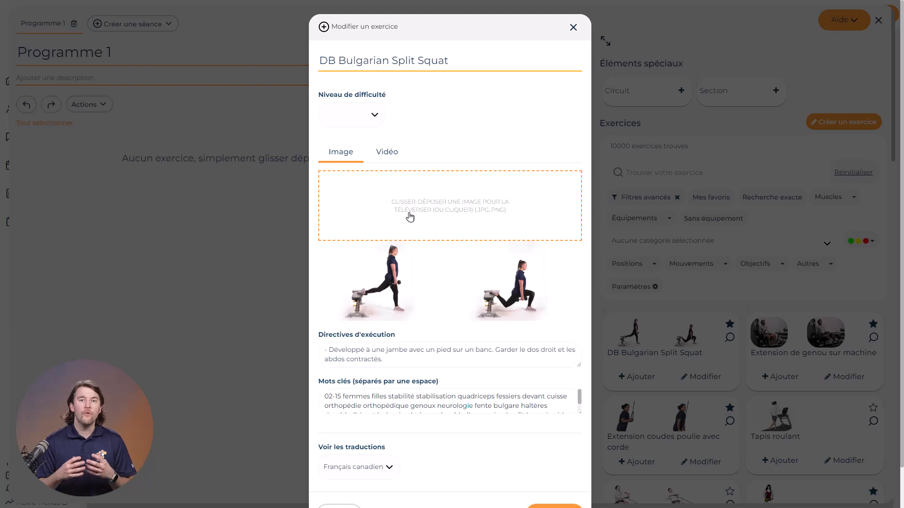
key("Escape")
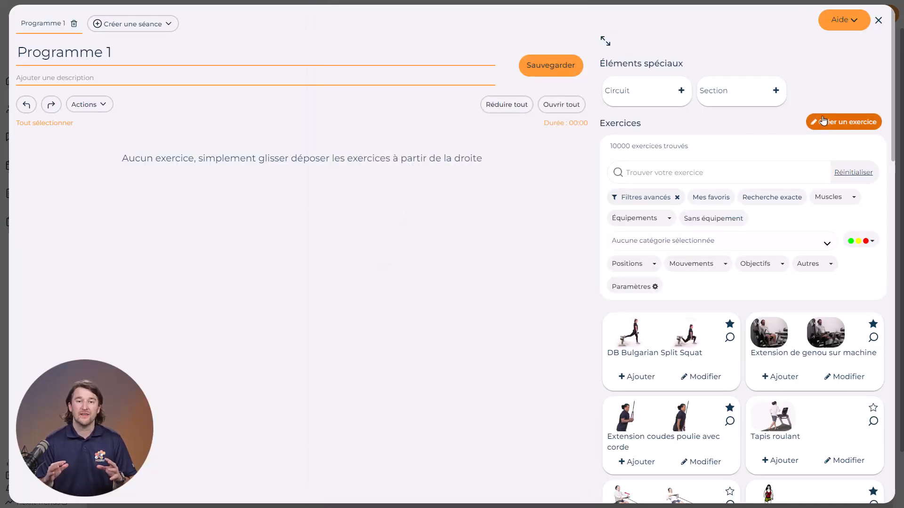
left_click(836, 124)
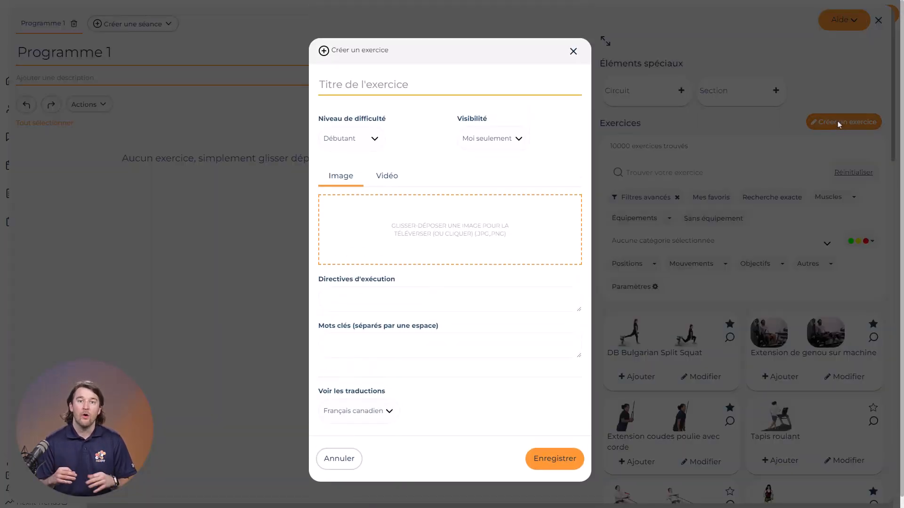
left_click(388, 180)
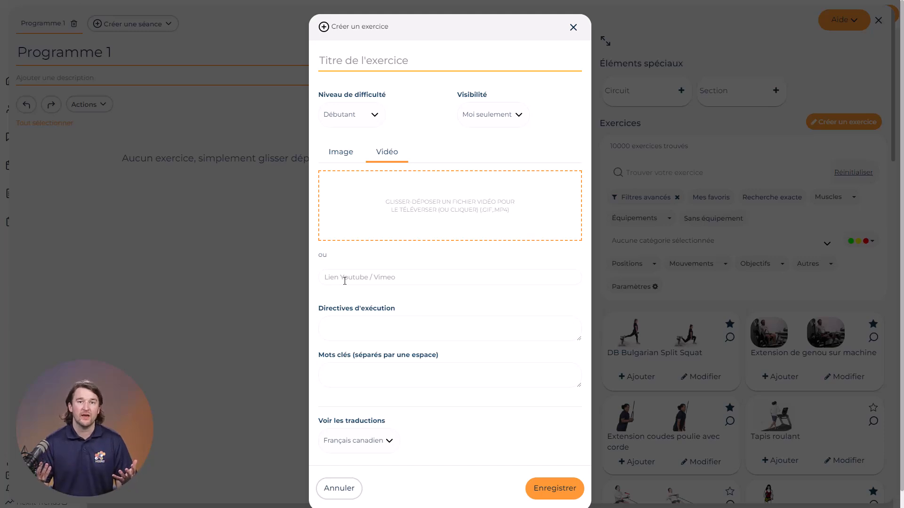
key("Escape")
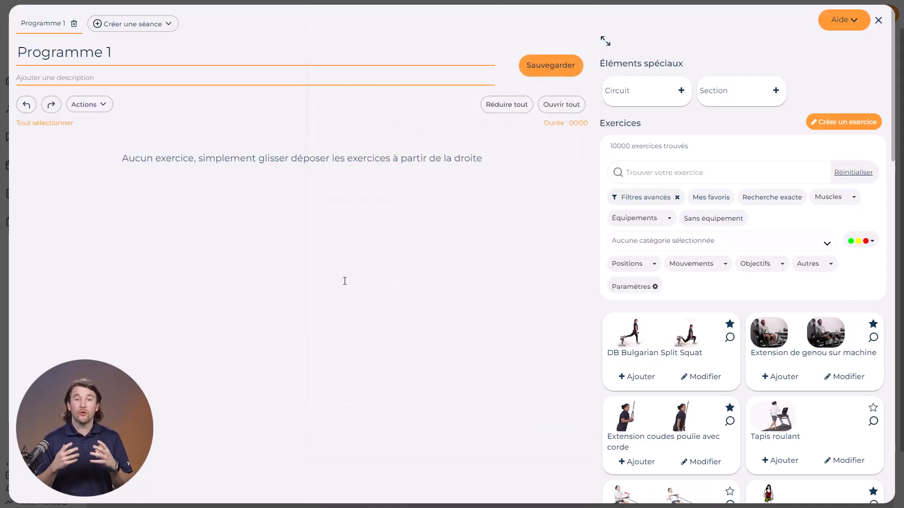
Search the library for squat and add Développé de jambe debout barre arrière to the program.
left_click(650, 167)
type("squat")
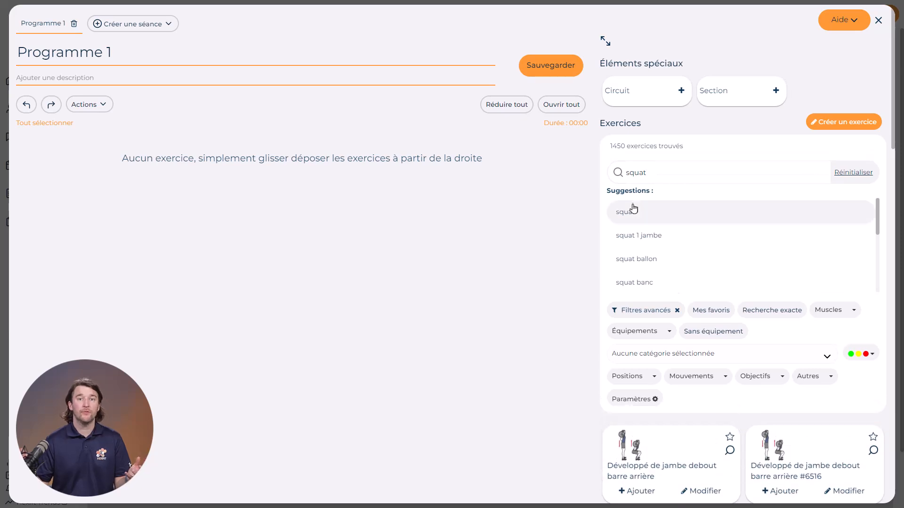
left_click(630, 205)
left_click_drag(683, 351, 289, 218)
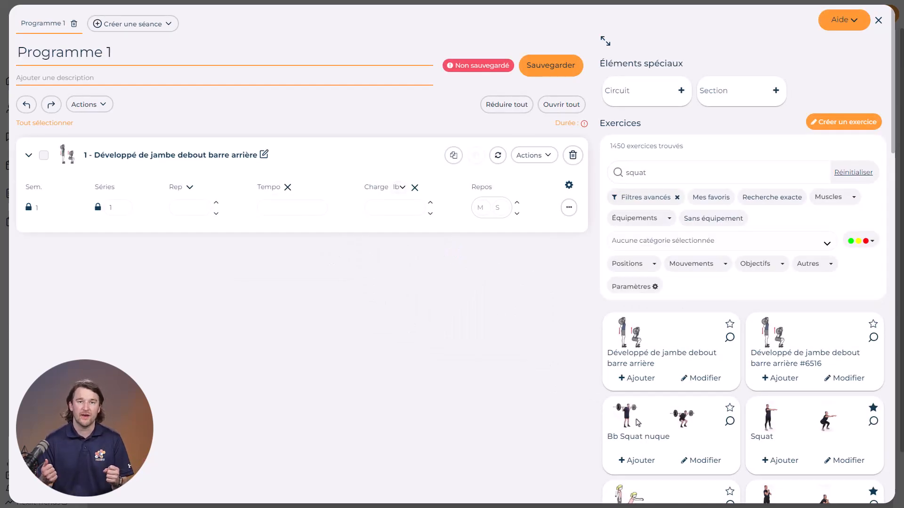
Add Bb Squat nuque at the top and Squat in second position of the program.
left_click_drag(640, 428, 292, 191)
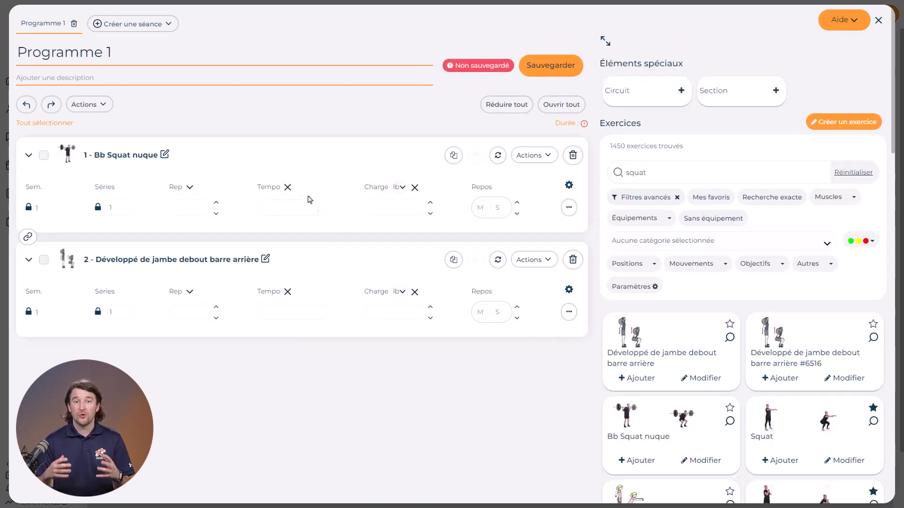
left_click_drag(841, 434, 276, 269)
Set Bb Squat nuque to 3 sets of 8 reps, tempo 2-1-2, load 30 lb and 30 s rest.
double_click(122, 206)
left_click(182, 208)
type("8")
key("Tab")
type("2")
key("Tab")
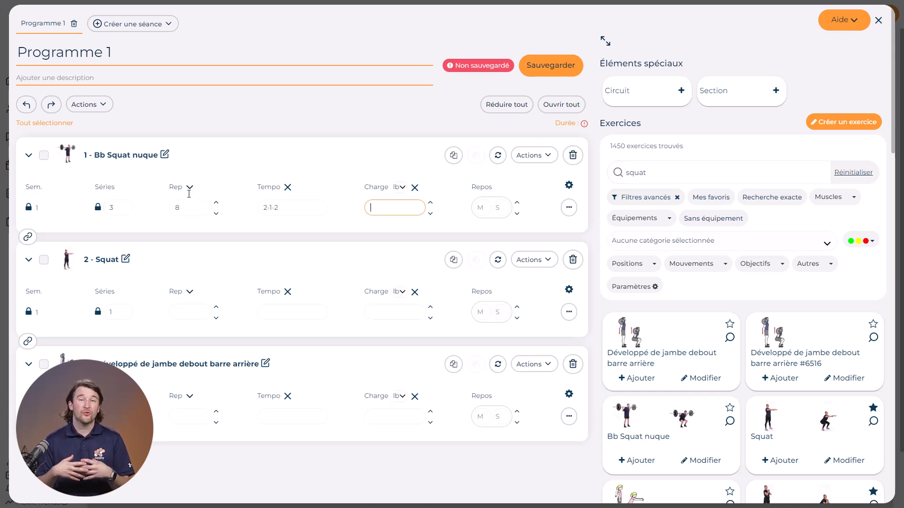
key("Tab")
key("Tab")
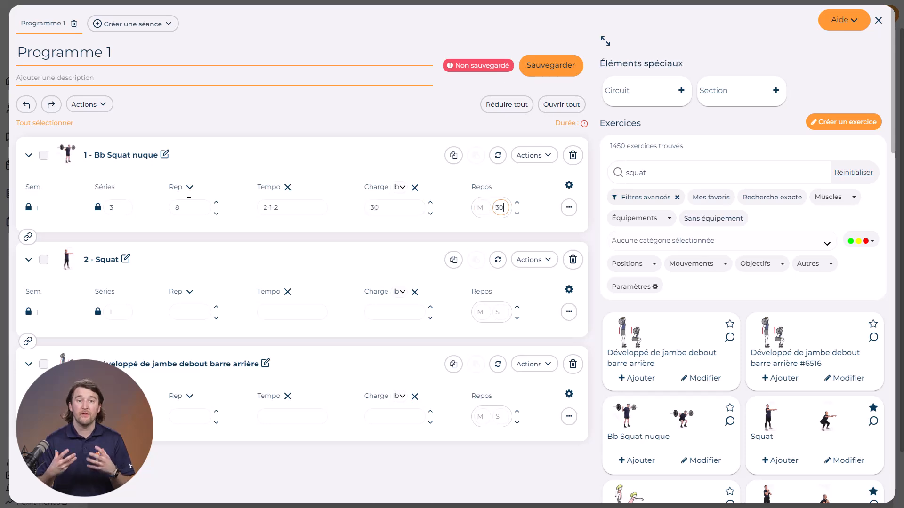
Review the load unit options and the extra parameter columns available for the first exercise.
left_click(396, 190)
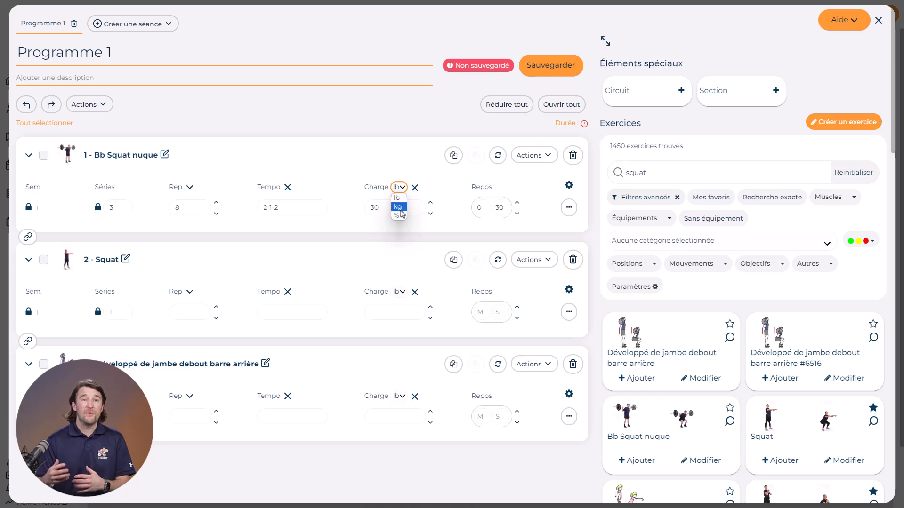
left_click(365, 165)
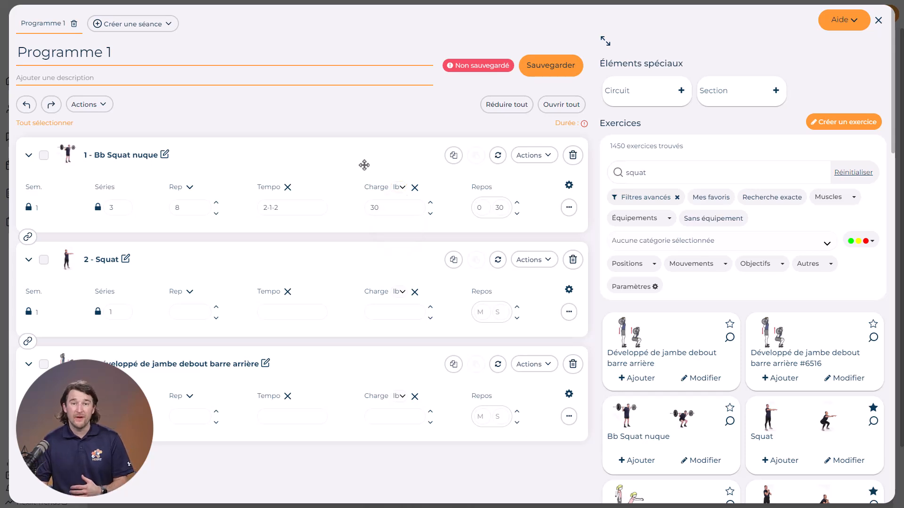
left_click(569, 187)
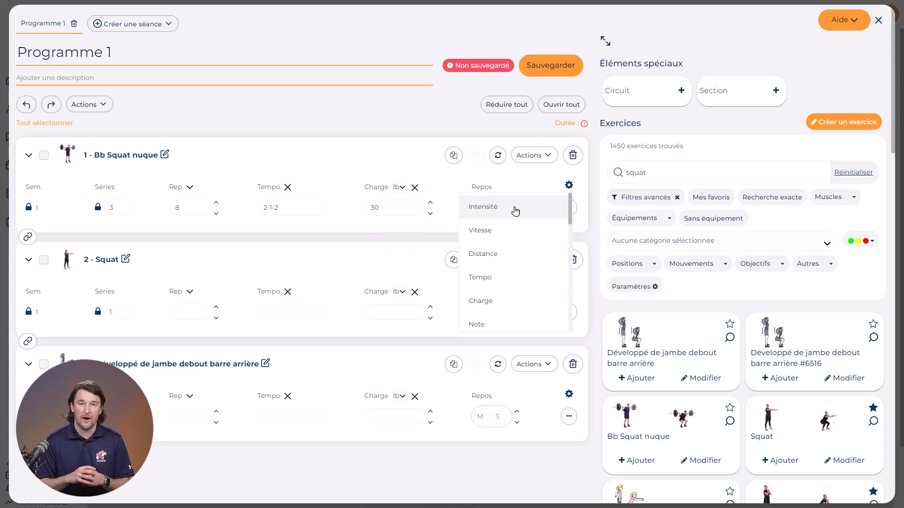
scroll(502, 278, "down", 5)
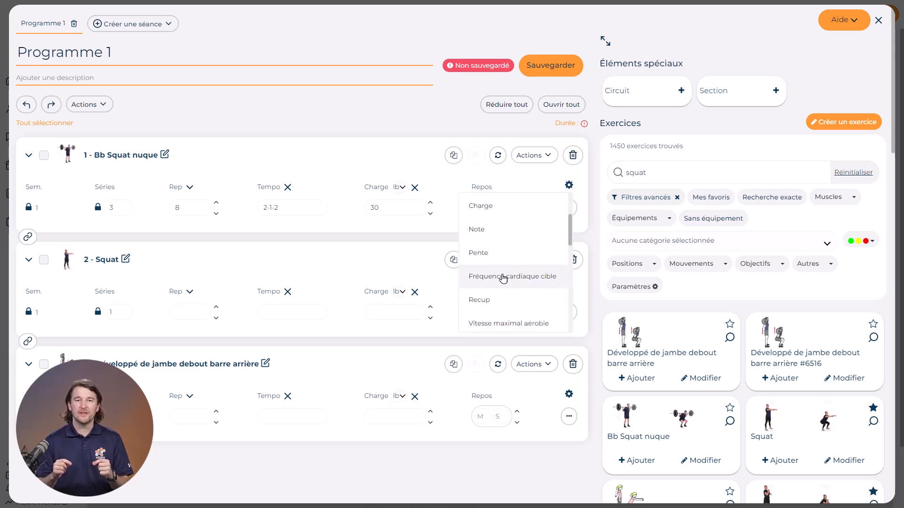
scroll(502, 278, "up", 3)
left_click(399, 167)
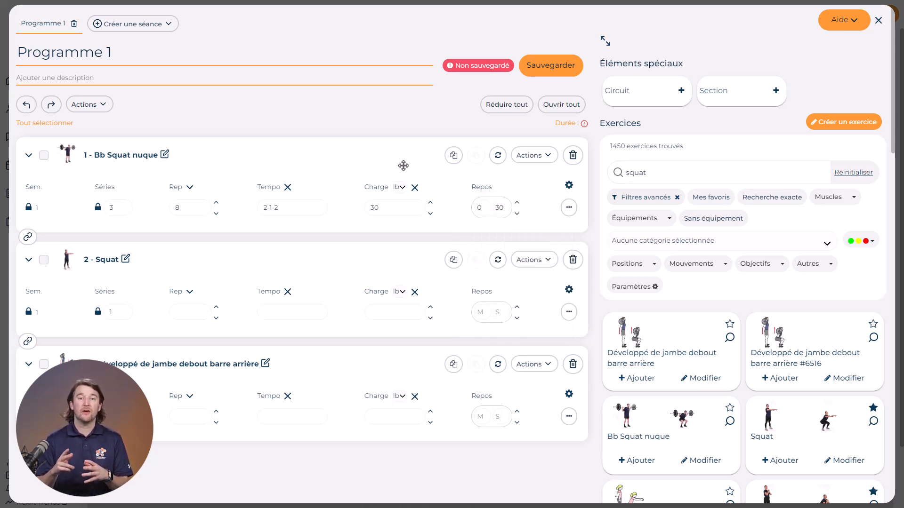
Copy the first exercise's parameters and paste them into the other two exercises.
left_click(454, 156)
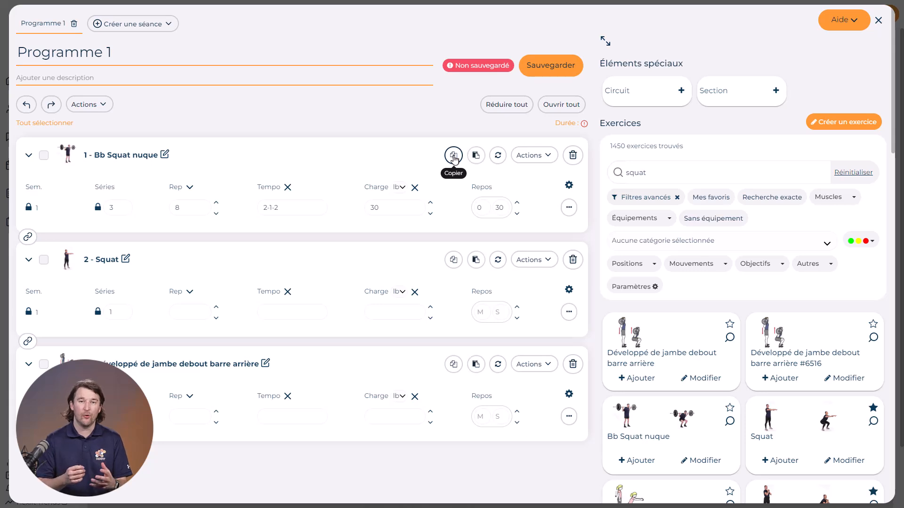
left_click(475, 262)
left_click(476, 365)
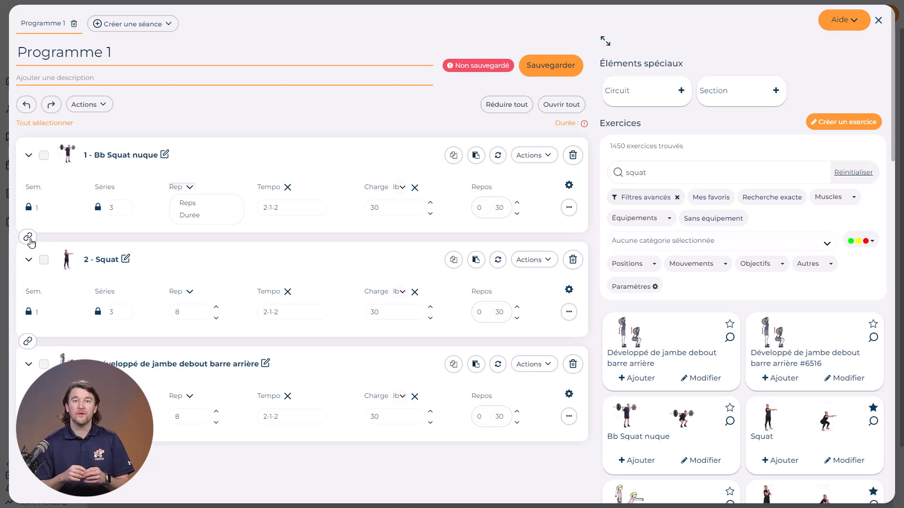
Link the first two exercises into a superset and unlink them again.
left_click(29, 239)
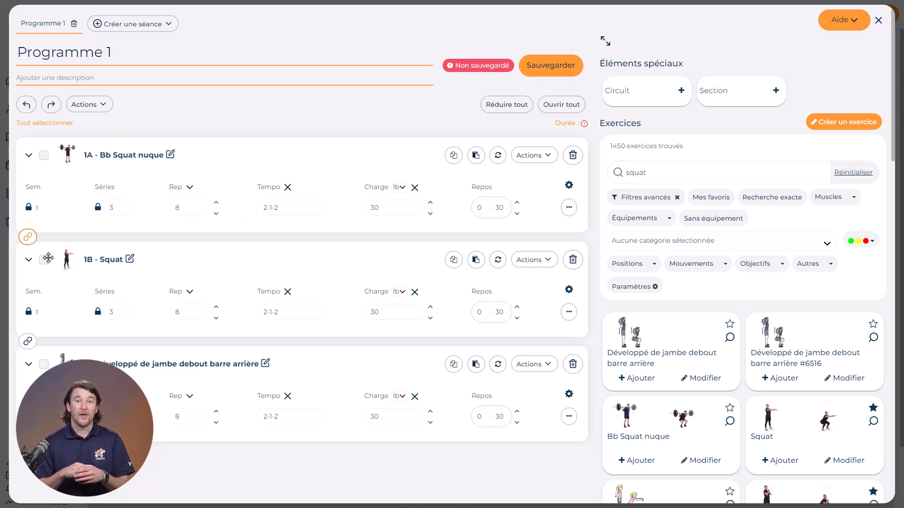
left_click(28, 236)
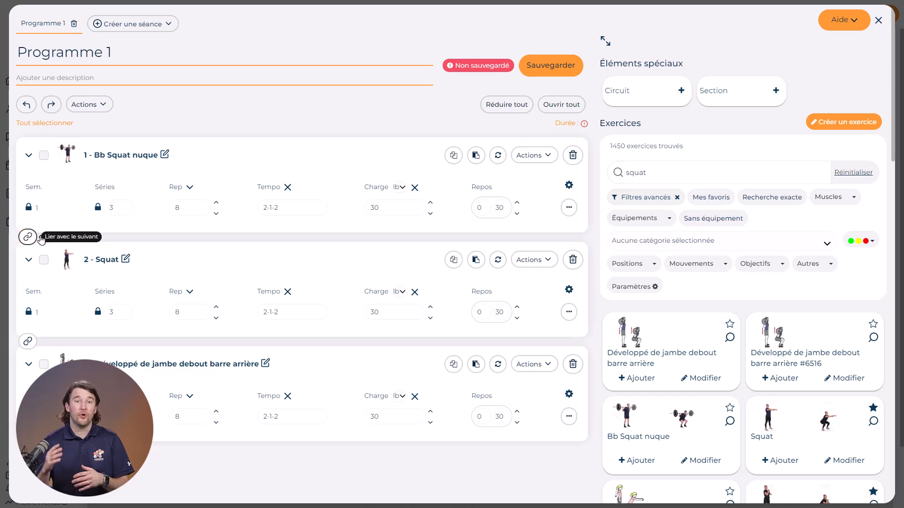
Unlock the first exercise's individual sets and set reps to 10 for the second set and 12 for the third.
left_click(98, 208)
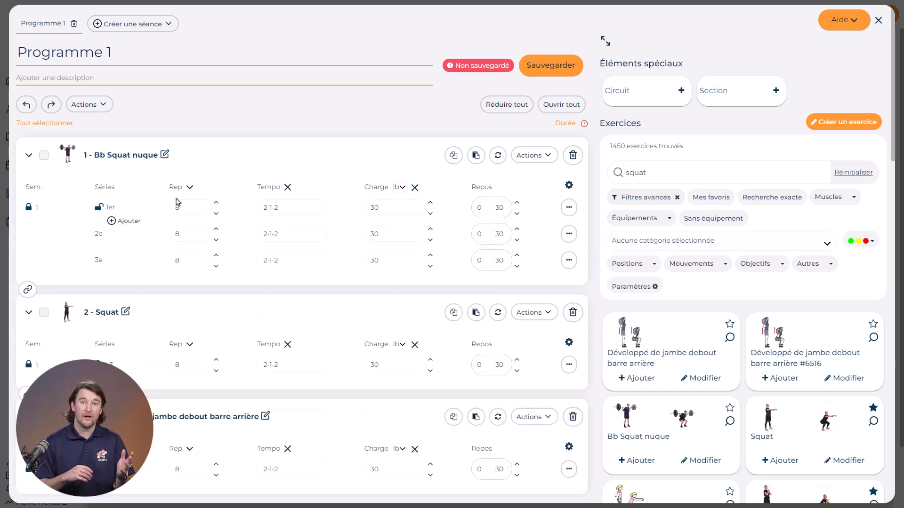
left_click(185, 235)
type("10")
left_click(186, 257)
left_click(154, 269)
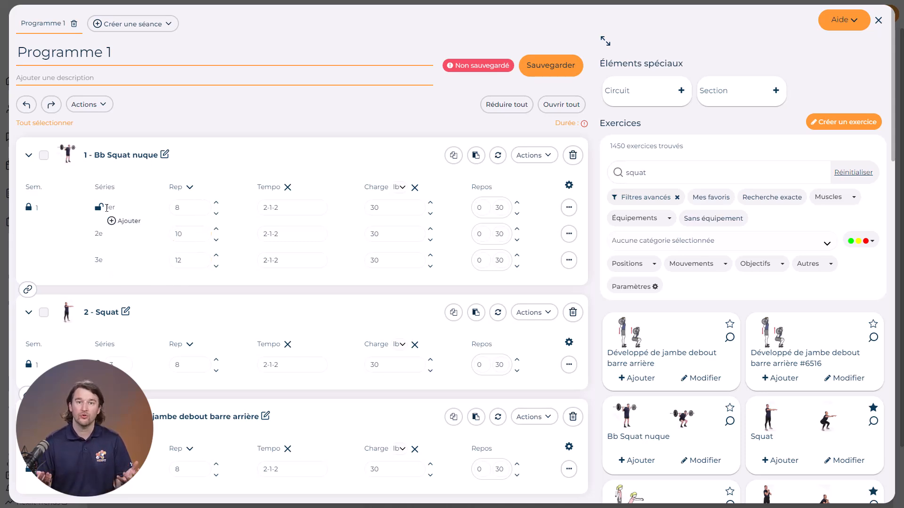
Lock the first exercise's sets back into a single row.
left_click(98, 208)
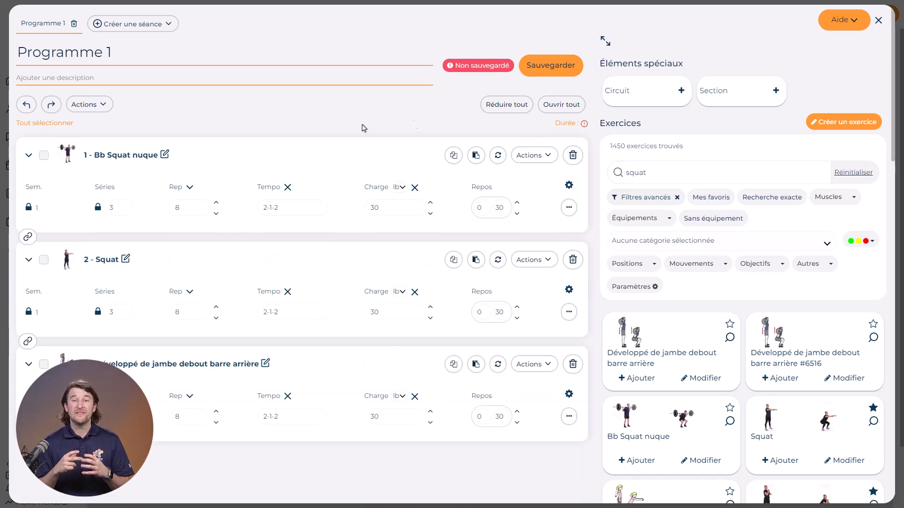
Add a circuit at the top containing Squat and Bb Squat nuque, set to 2 min 0 s and 3 rounds.
left_click_drag(641, 89, 228, 165)
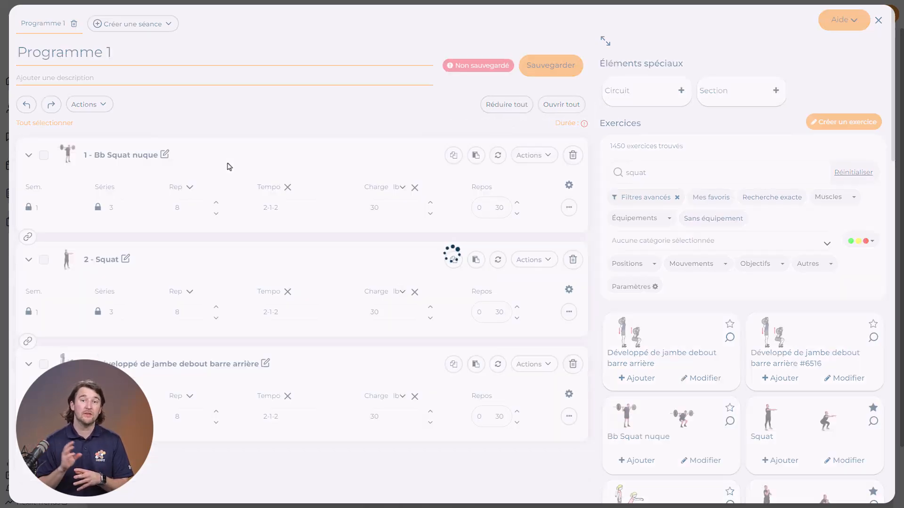
left_click_drag(643, 427, 369, 209)
left_click_drag(810, 425, 289, 256)
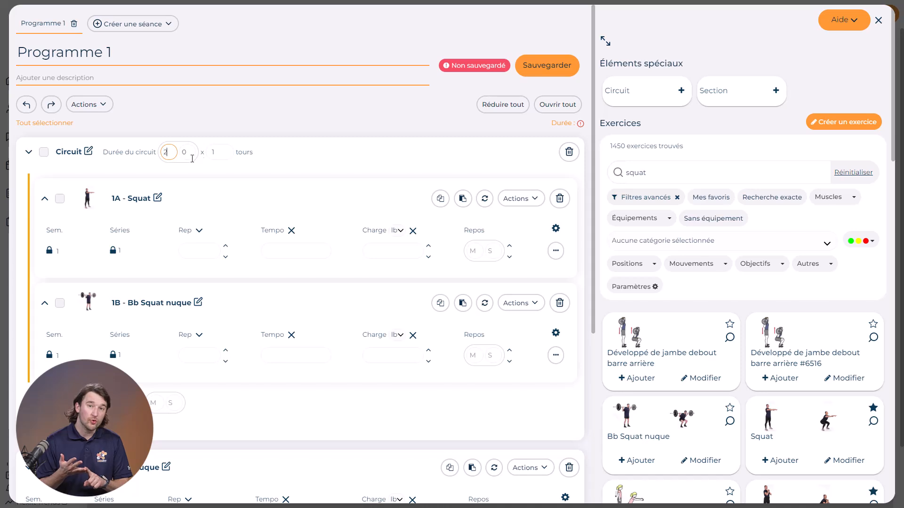
left_click(224, 150)
left_click(224, 150)
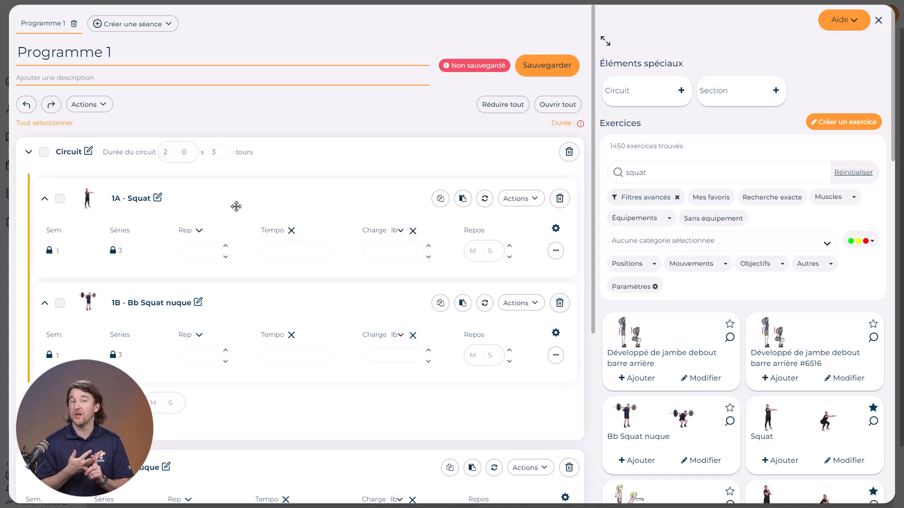
Set the circuit's Squat to 8 reps, 2-1-2 tempo, 25 lb load and 0 min 30 s rest.
left_click(197, 234)
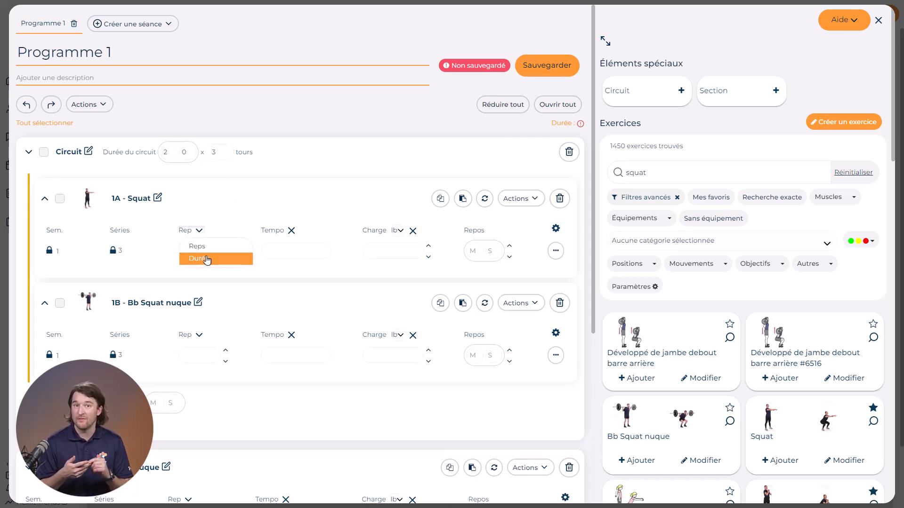
left_click(228, 232)
left_click(205, 250)
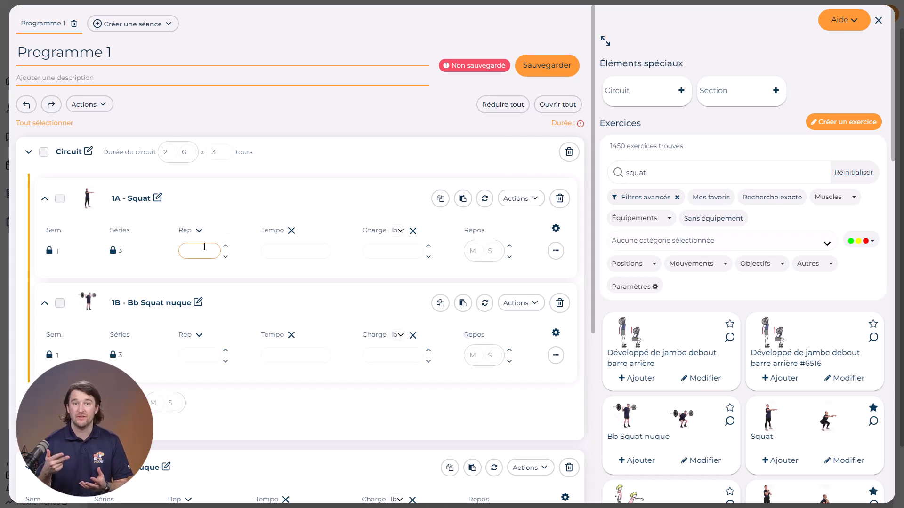
key("Tab")
type("2-1-2")
key("Tab")
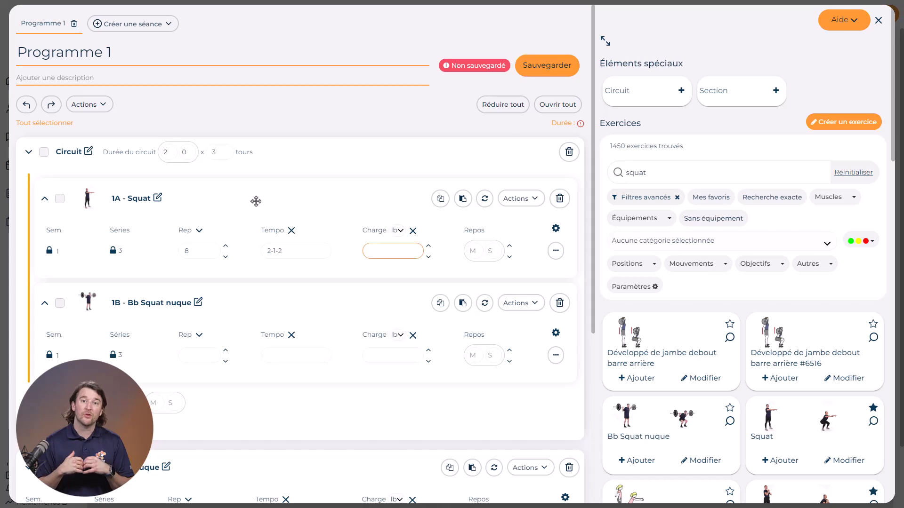
type("25")
key("Tab")
type("0")
key("Tab")
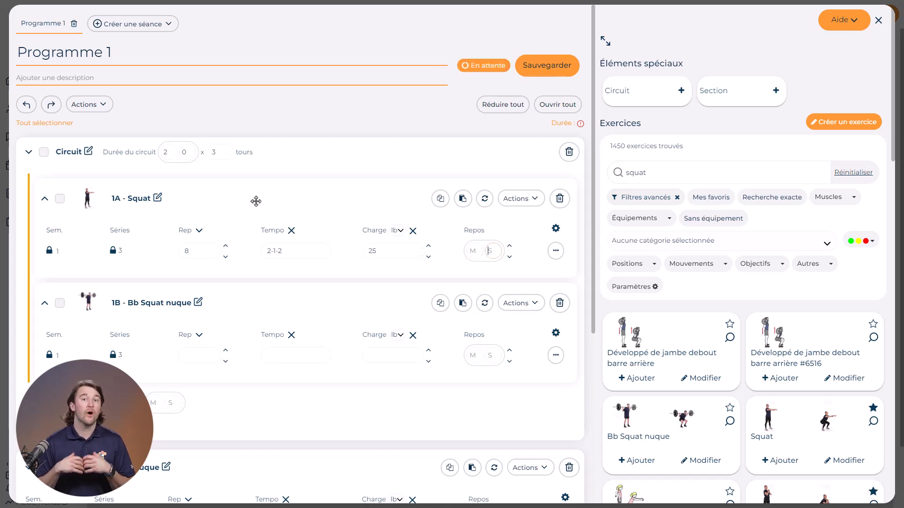
type("30")
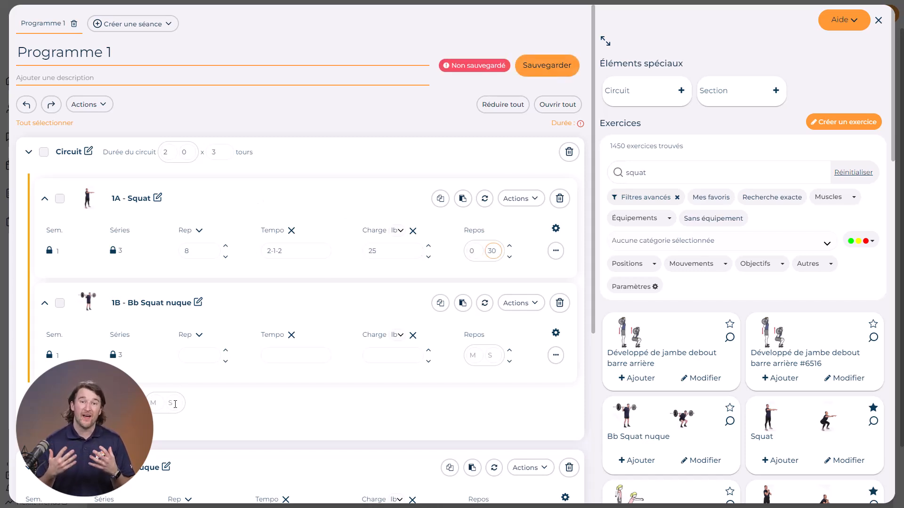
Set the rest after each circuit round to 1 min 0 s.
left_click(156, 404)
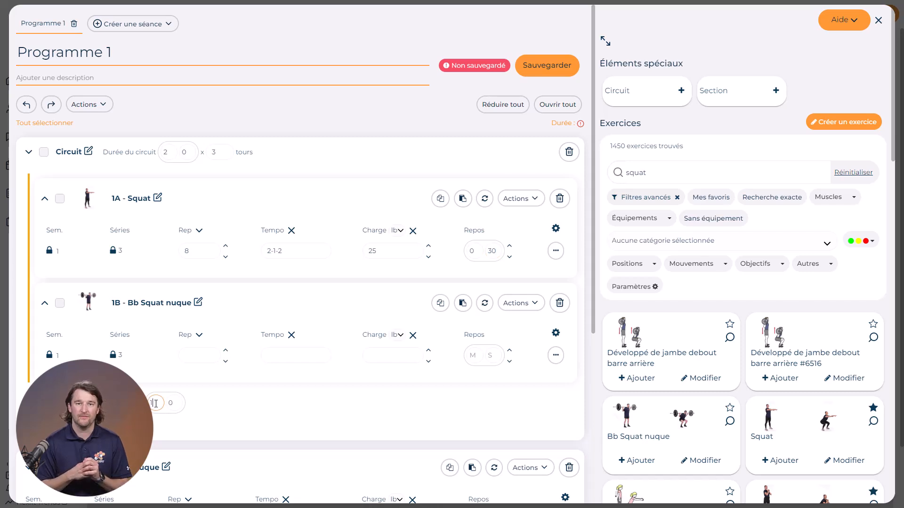
left_click(218, 409)
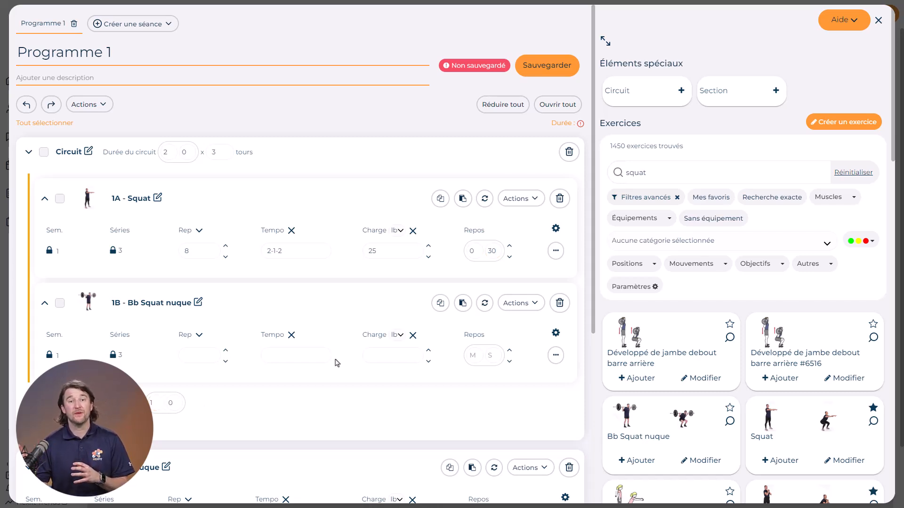
Add a section above the circuit and name it Échauffement.
left_click_drag(757, 91, 306, 147)
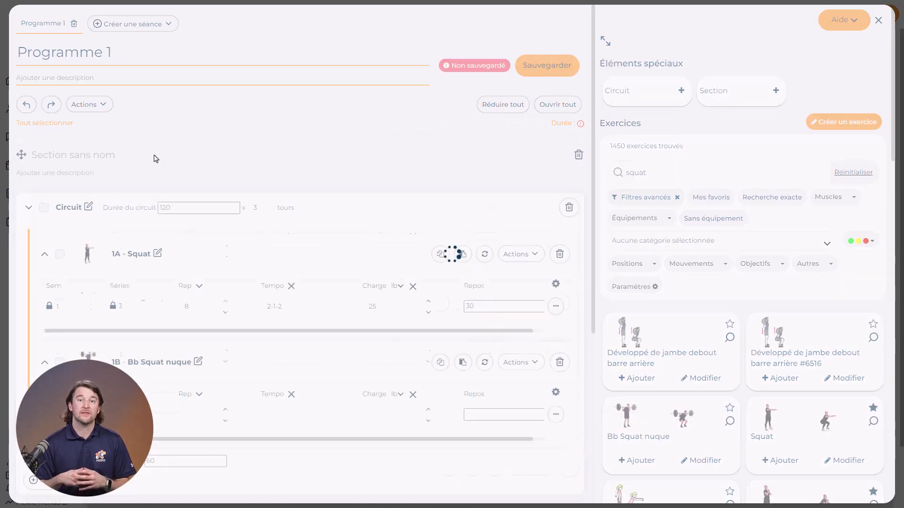
left_click(50, 151)
type("Édhauffement")
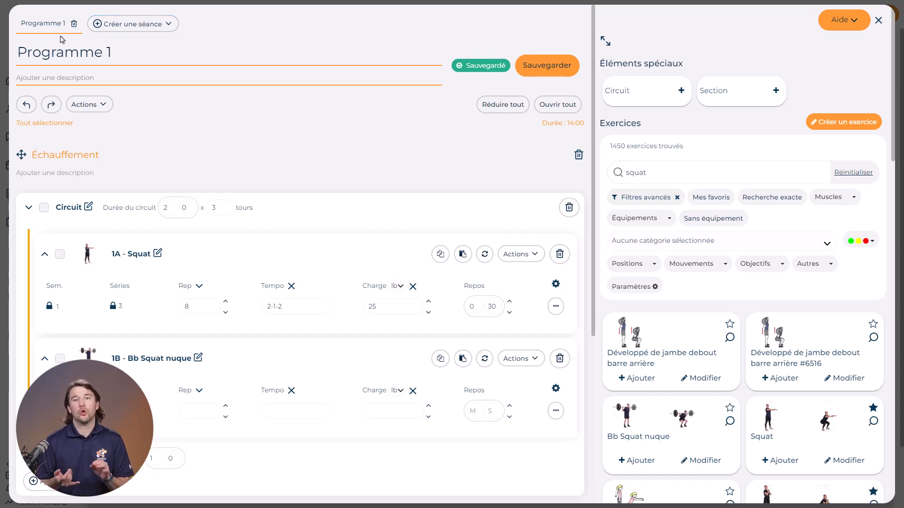
Rename the session as Haut du corps.
triple_click(51, 51)
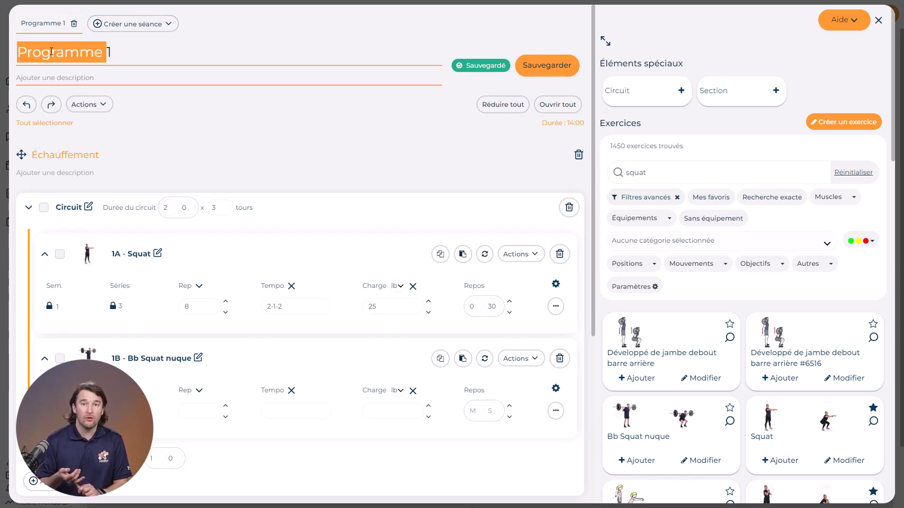
type("Ha")
key("BackSpace")
key("BackSpace")
type("t du corps")
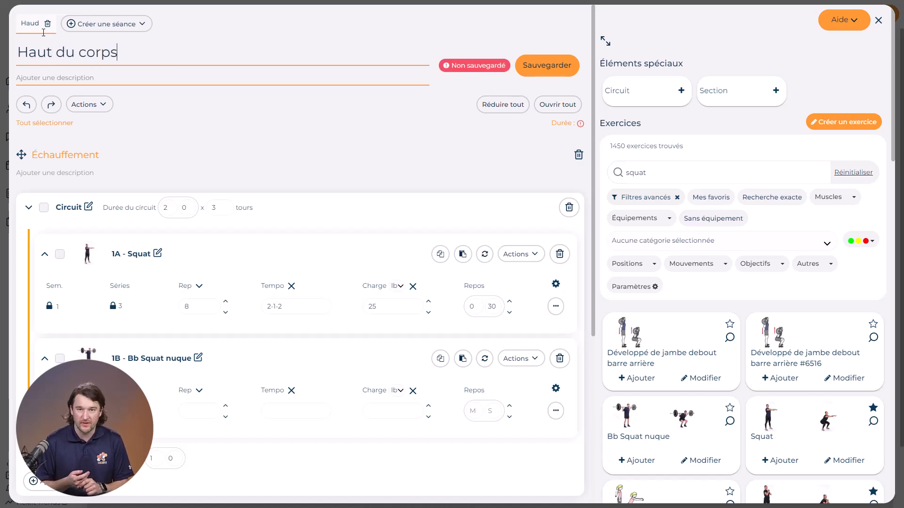
Generate an AI-assisted full-body, strength, beginner session with the note 'Je veux 5 exercices avec 8 repetitions et 30 secondes de repos', then save it.
left_click(134, 28)
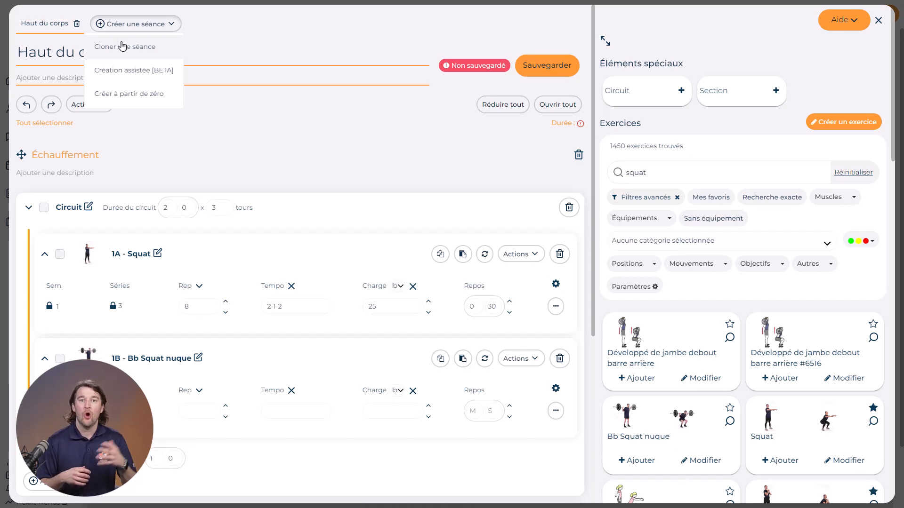
left_click(126, 71)
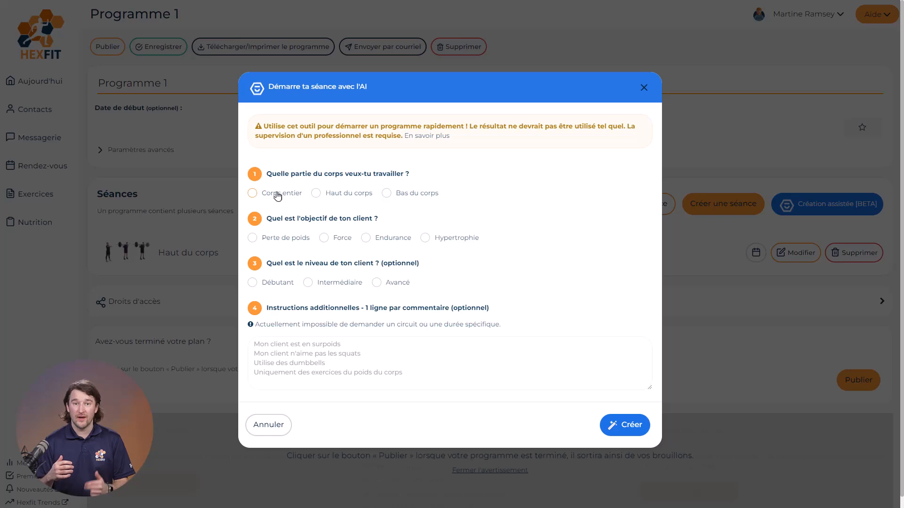
left_click(286, 285)
left_click(288, 346)
type("J")
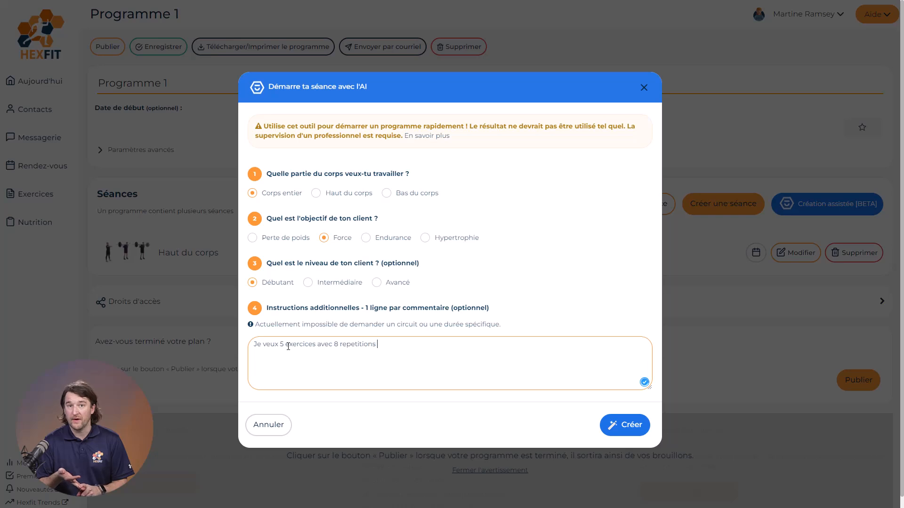
type("ondes de repos")
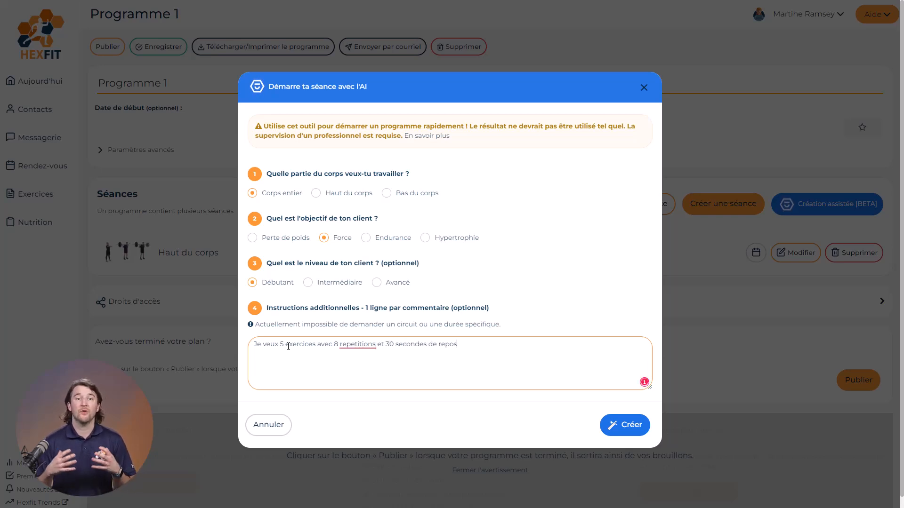
left_click(626, 424)
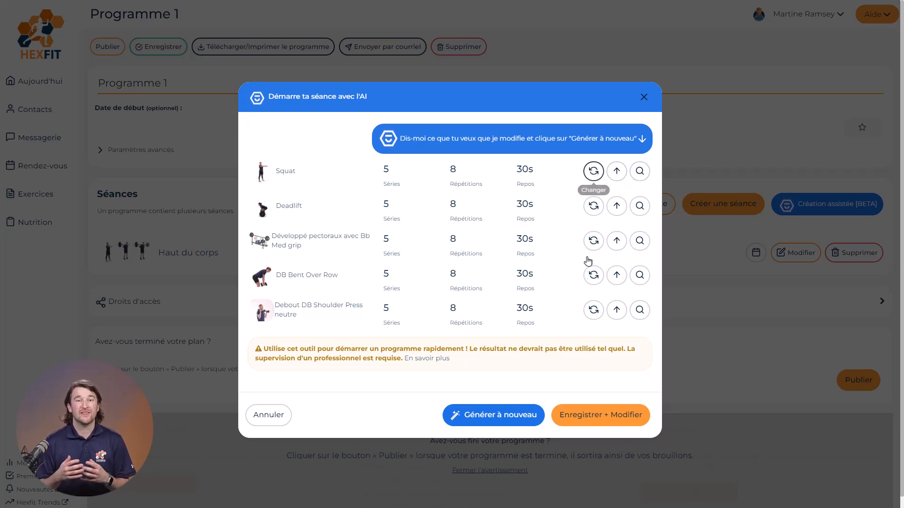
left_click(599, 416)
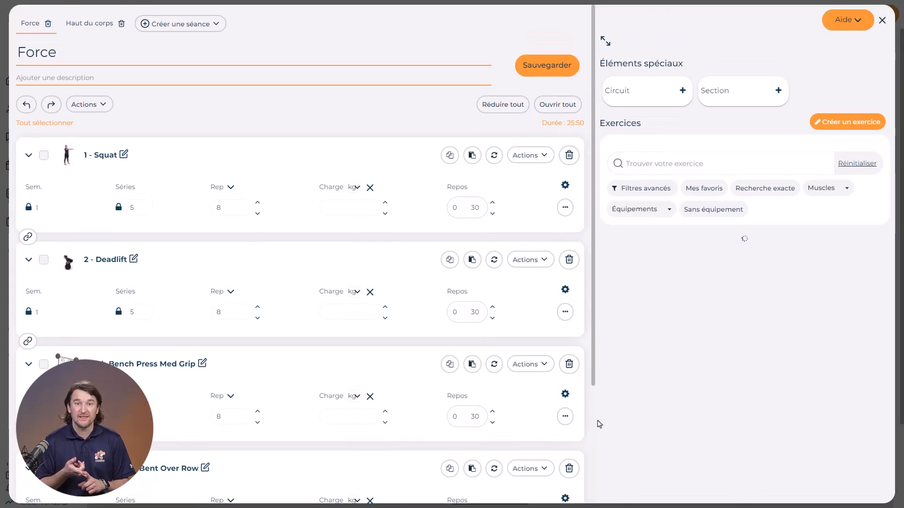
Replace the Deadlift exercise with Extension coudes poulie avec corde.
left_click(494, 262)
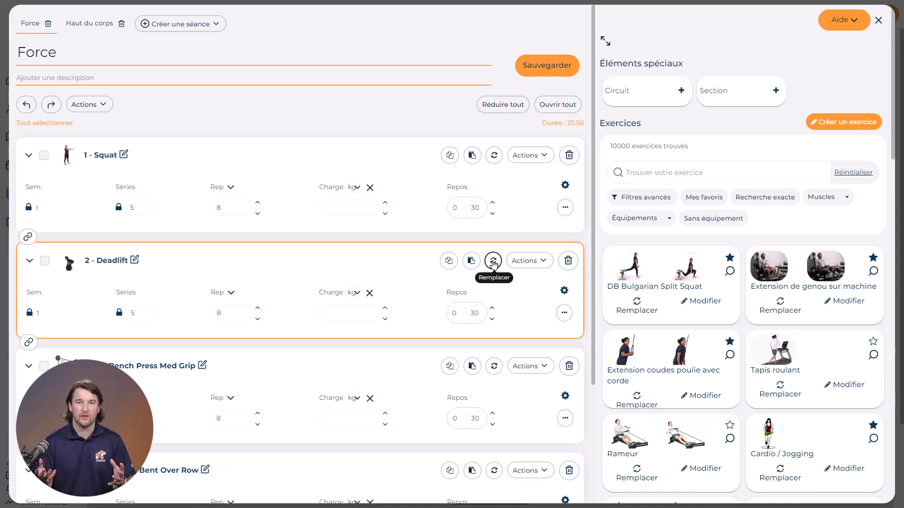
left_click(637, 401)
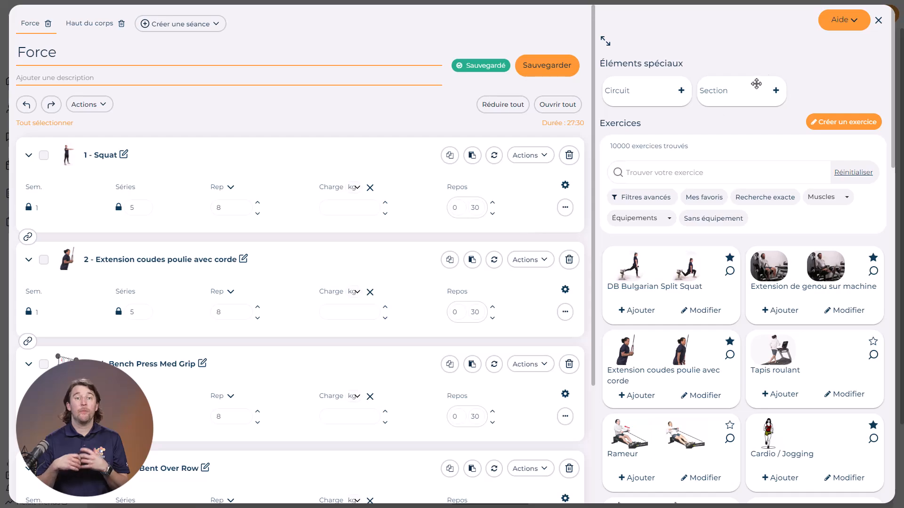
Close the session editor and publish the program.
left_click(879, 21)
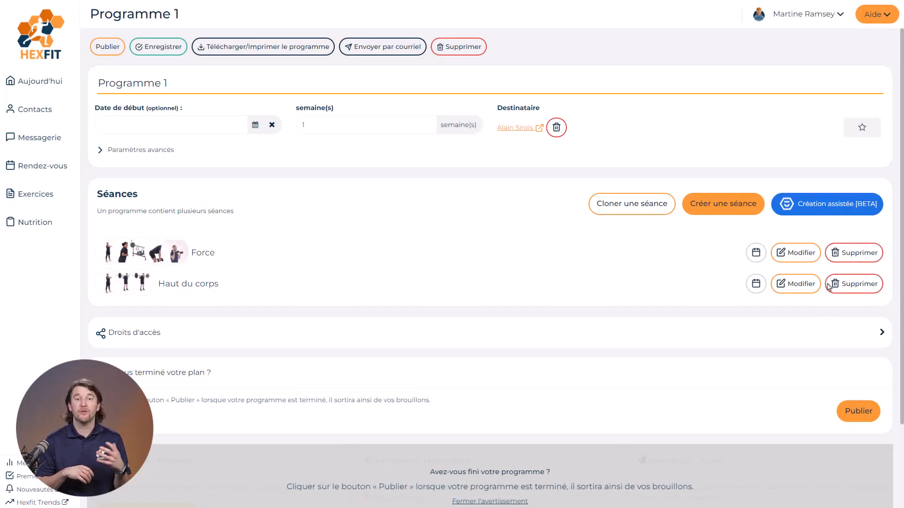
left_click(855, 418)
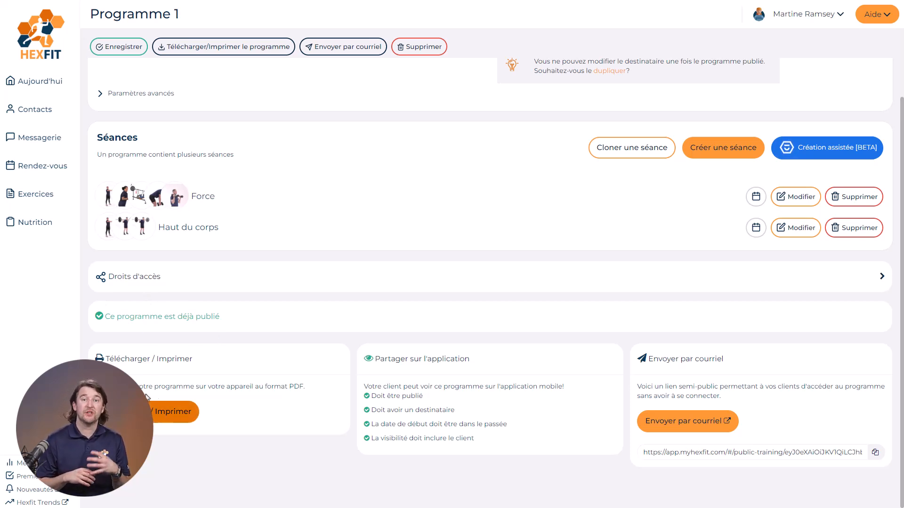
Print the program in French with one column, colour and portrait options.
left_click(181, 421)
left_click(415, 229)
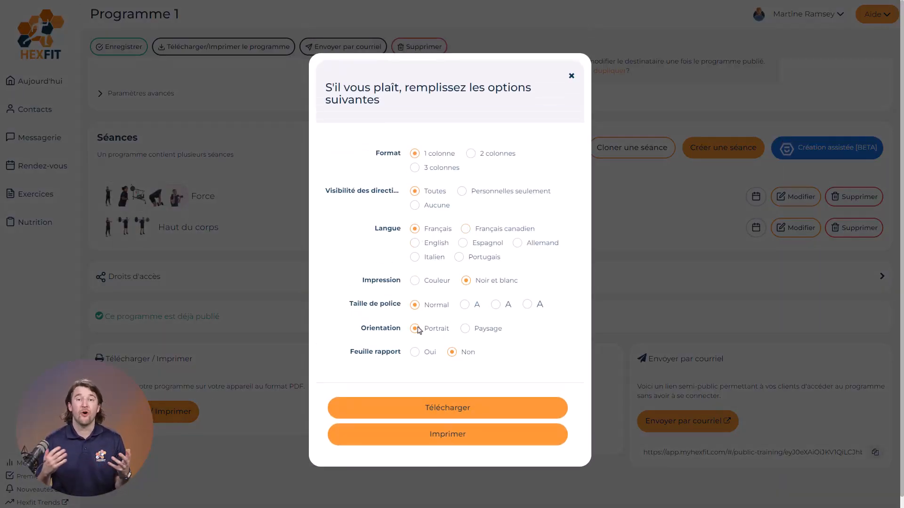
left_click(450, 439)
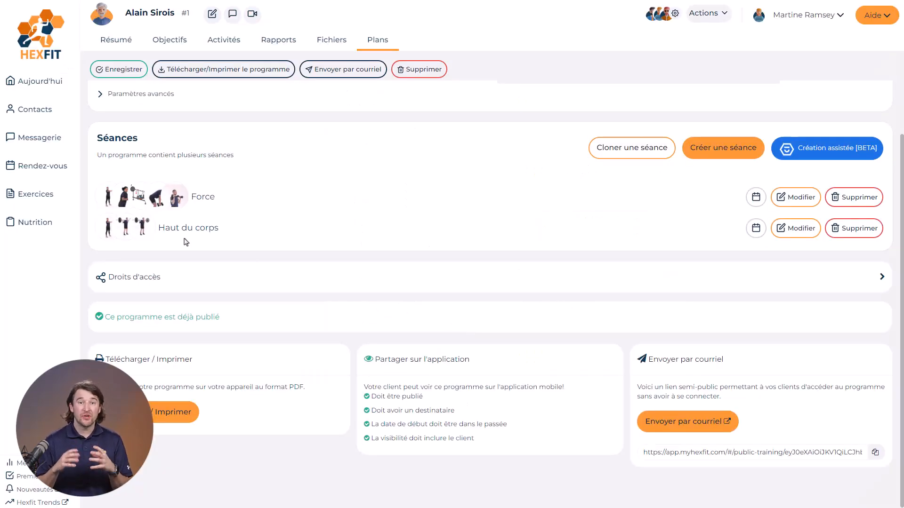
Open the program templates, clone the first one and assign it to the client, opening it for editing.
left_click(36, 193)
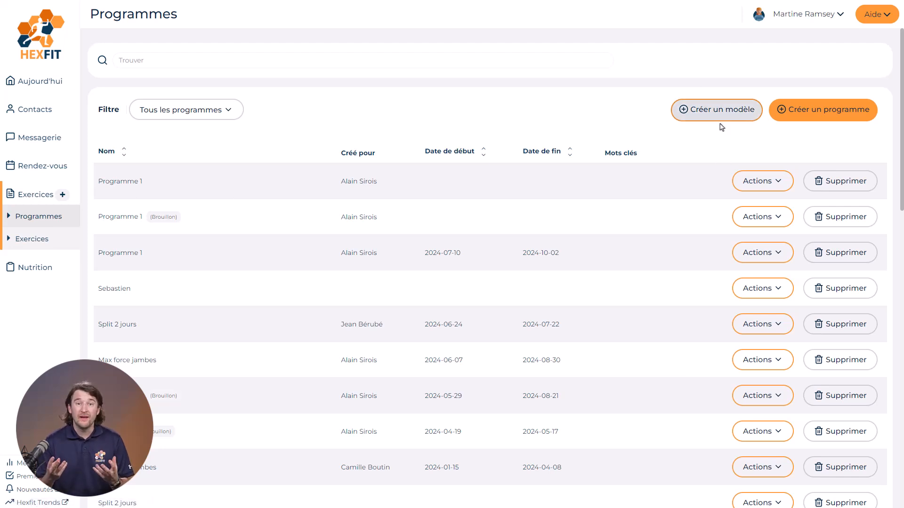
left_click(182, 117)
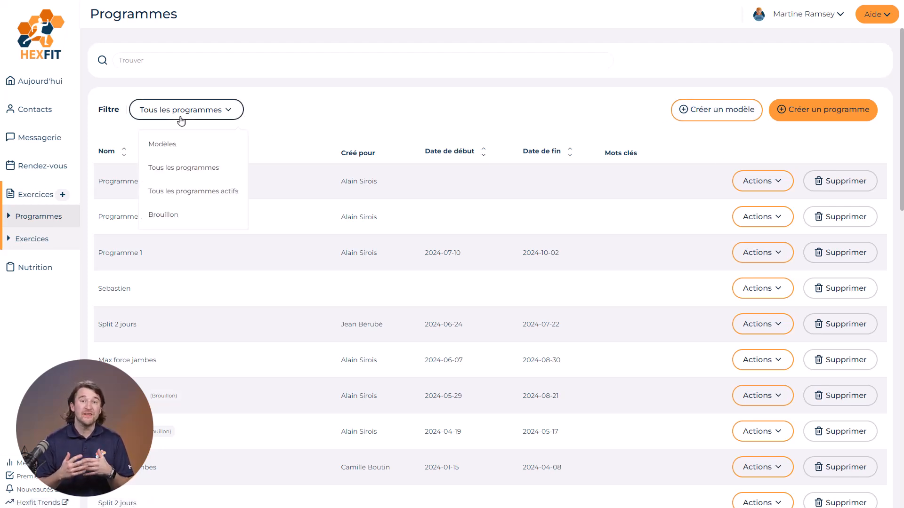
left_click(174, 147)
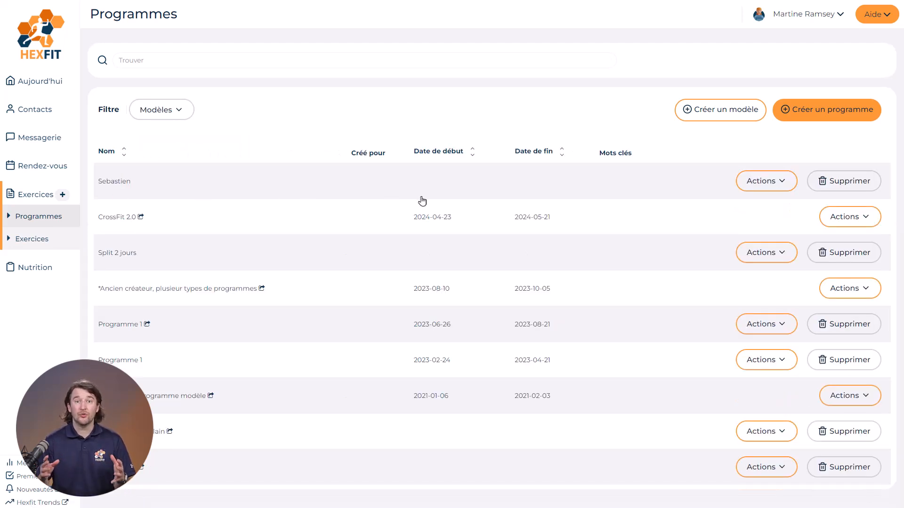
left_click(773, 186)
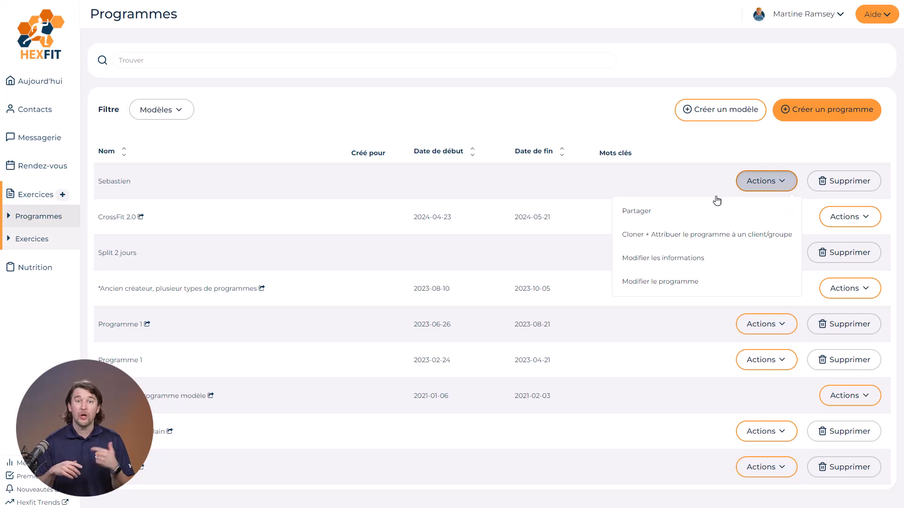
left_click(667, 237)
left_click(467, 253)
type("alain")
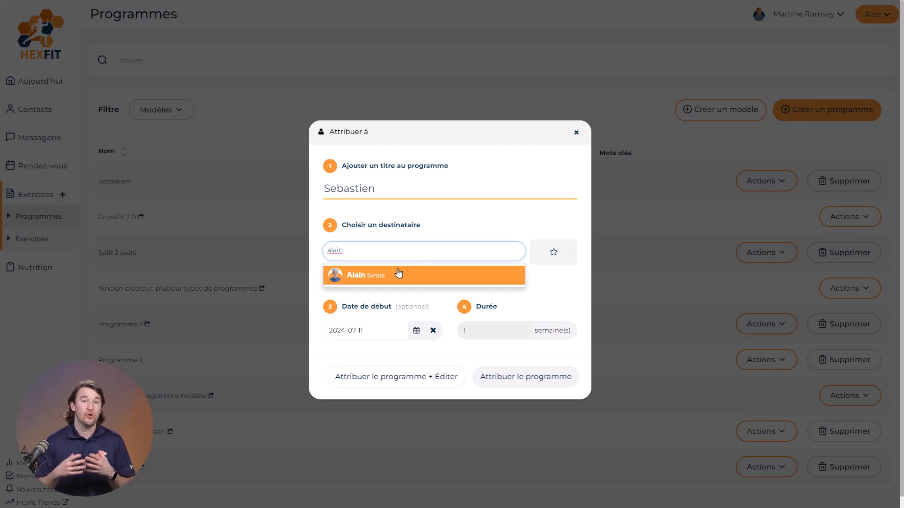
left_click(376, 278)
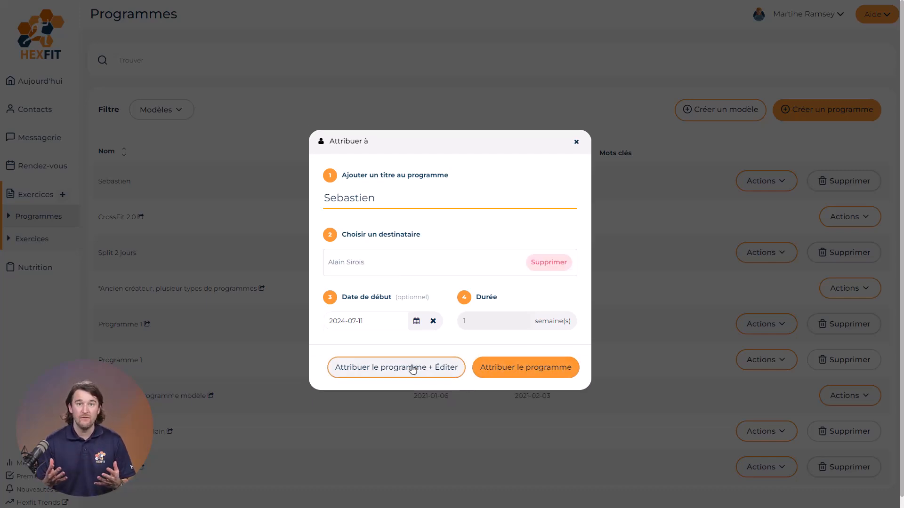
left_click(379, 372)
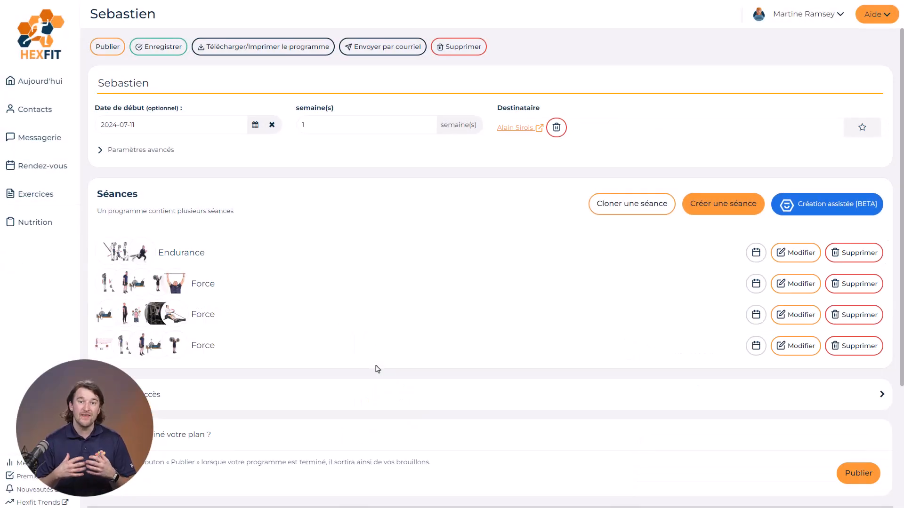
Open the second Force session of the assigned program for editing.
left_click(790, 320)
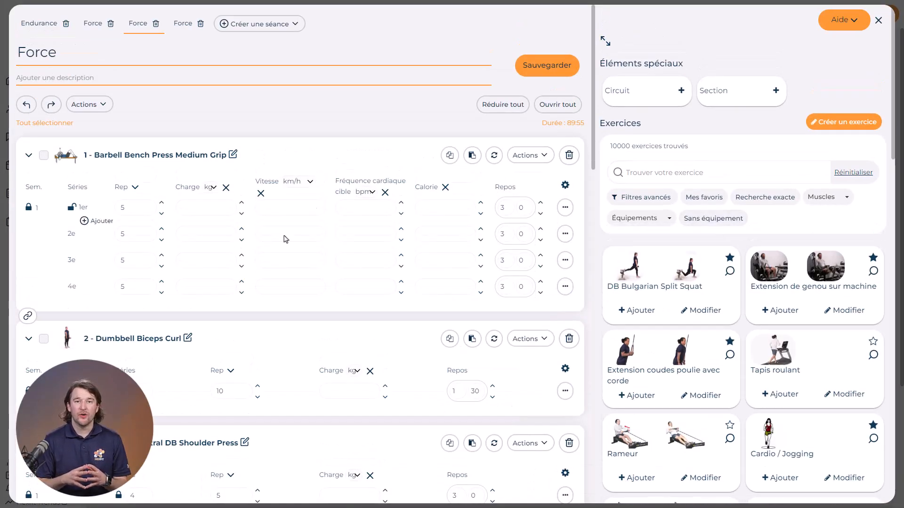
Close the session editor and read the FAQ help article "Cloner un programme" on cloning a program.
key("Escape")
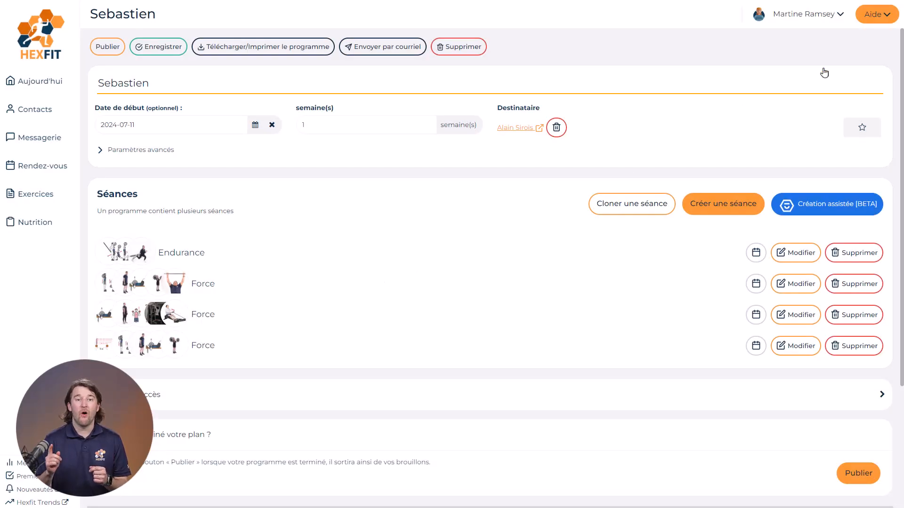
left_click(871, 20)
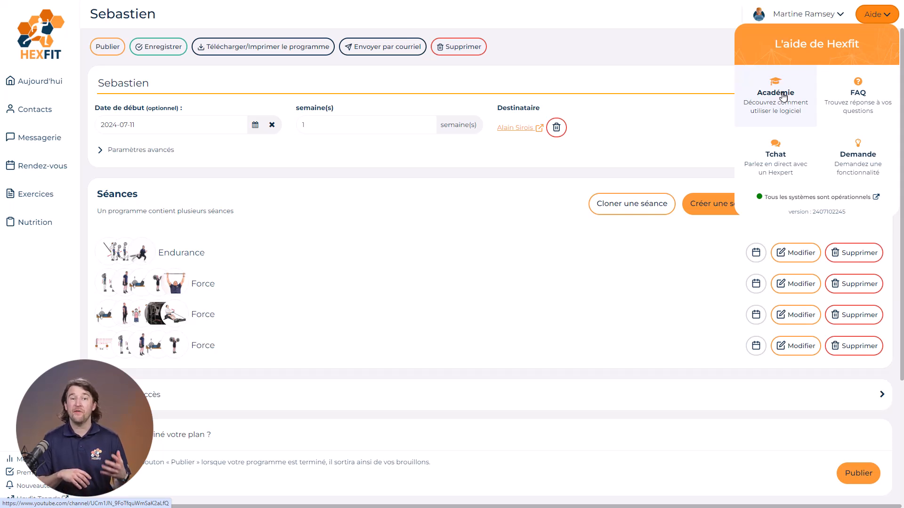
left_click(867, 101)
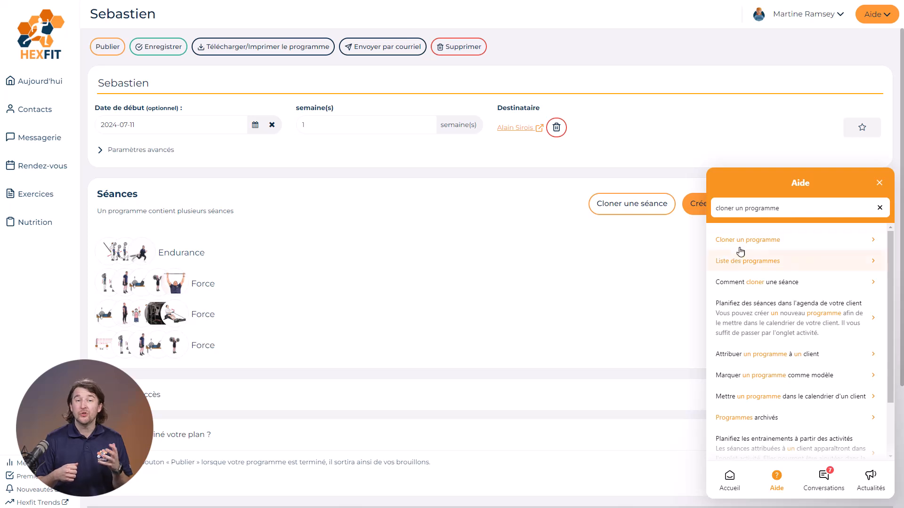
left_click(743, 246)
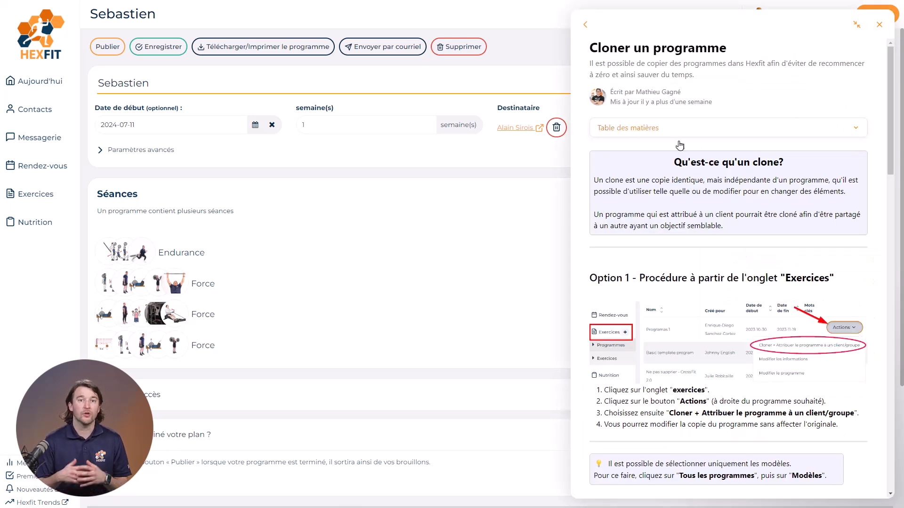
scroll(701, 197, "down", 2)
scroll(701, 197, "down", 4)
scroll(703, 207, "up", 5)
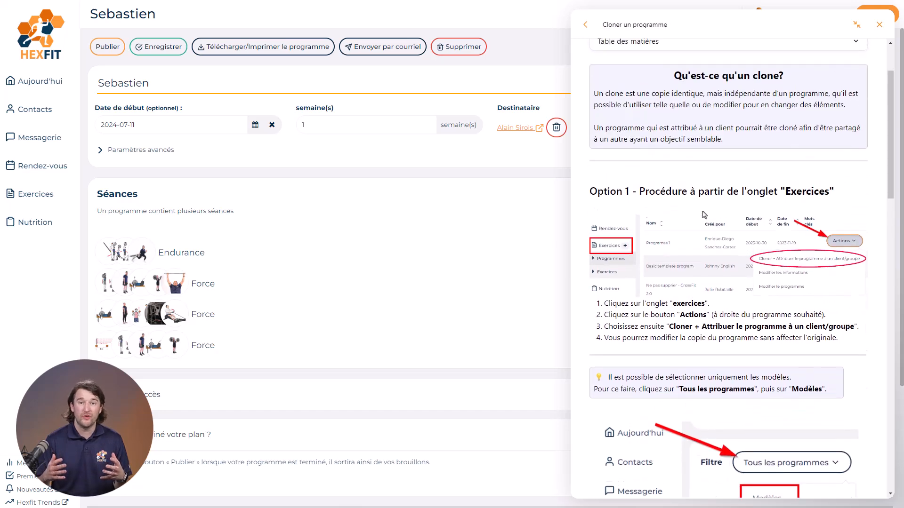
left_click(879, 25)
left_click(879, 17)
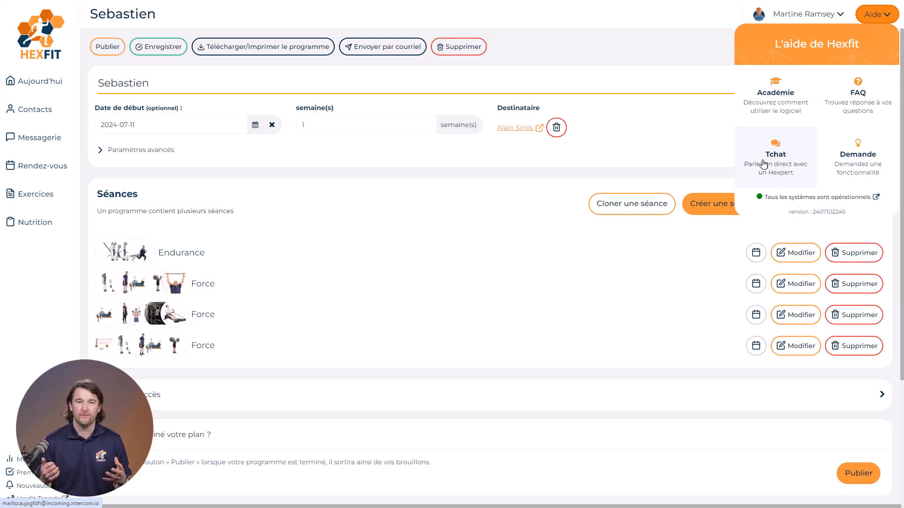
left_click(661, 166)
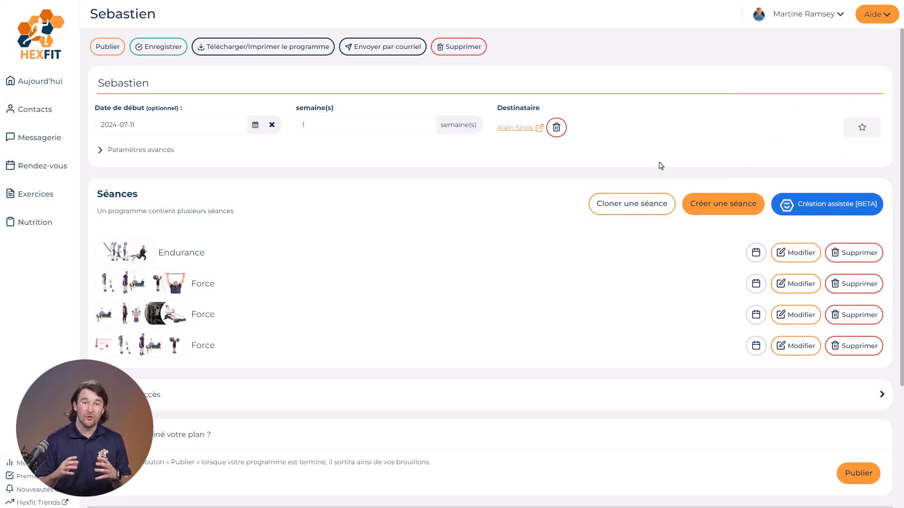